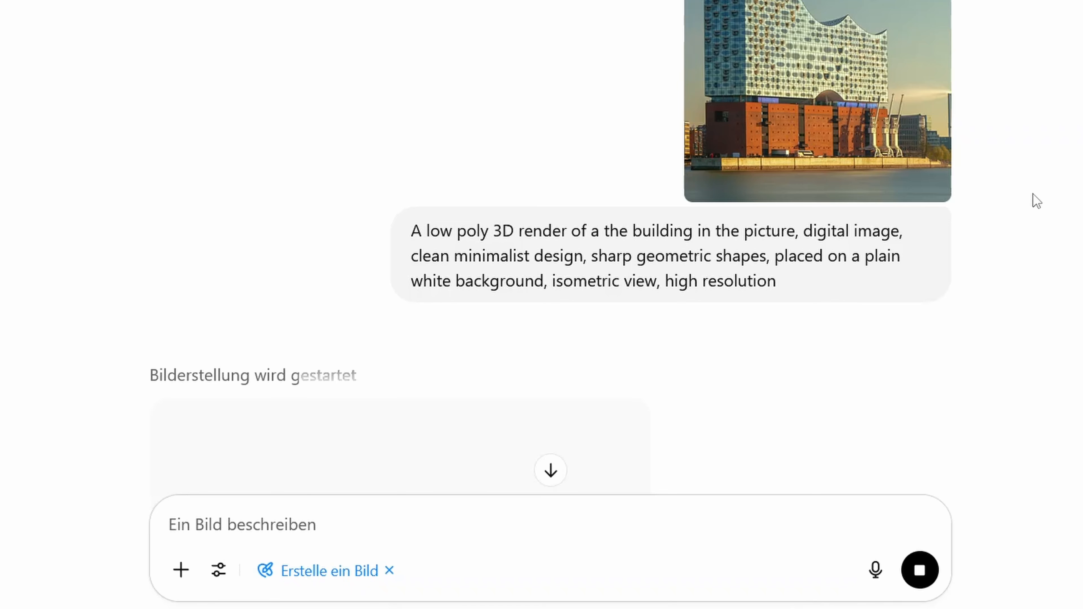
# Step: Examine the low poly 3D render of the building generated in the chat
pyautogui.scroll(-3, 1011, 201)
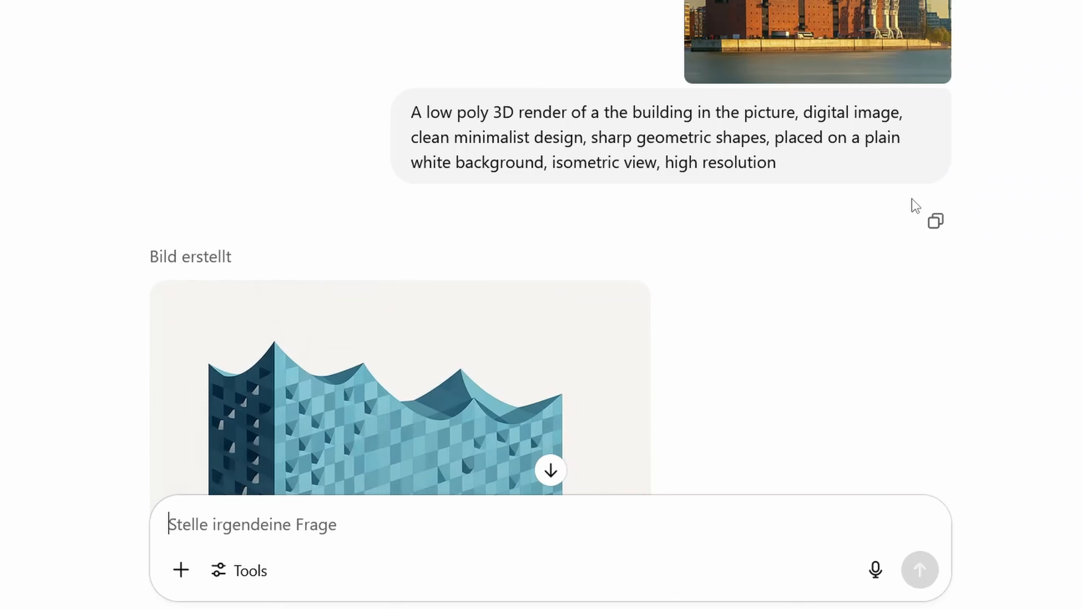
pyautogui.scroll(-2, 916, 171)
pyautogui.scroll(-3, 915, 168)
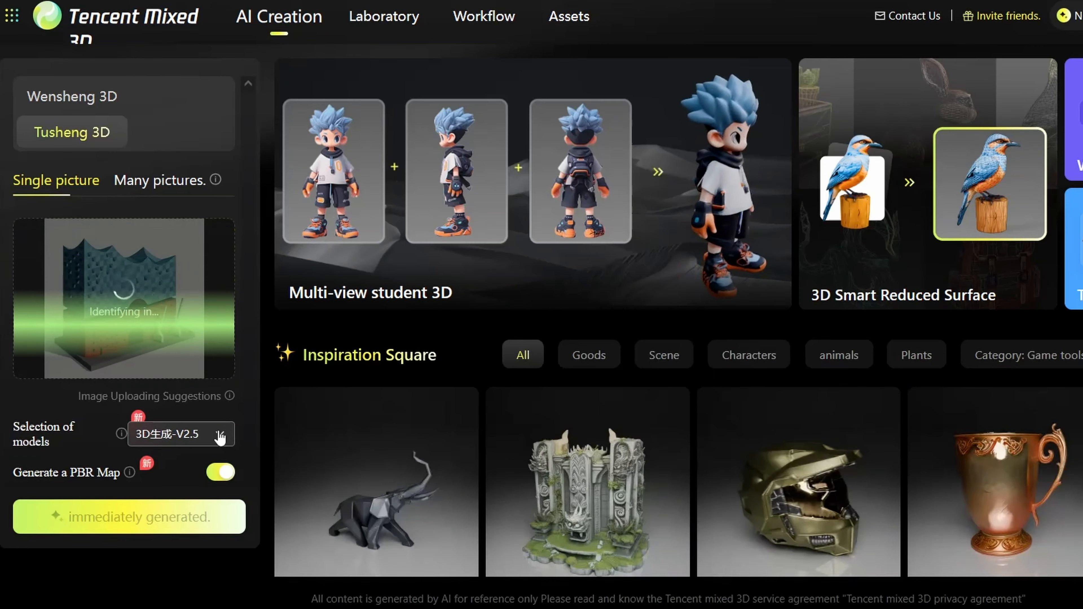
# Step: Switch to Tencent Mixed 3D, use the V2.5 generation model and select USDZ as the building's download format
pyautogui.click(220, 436)
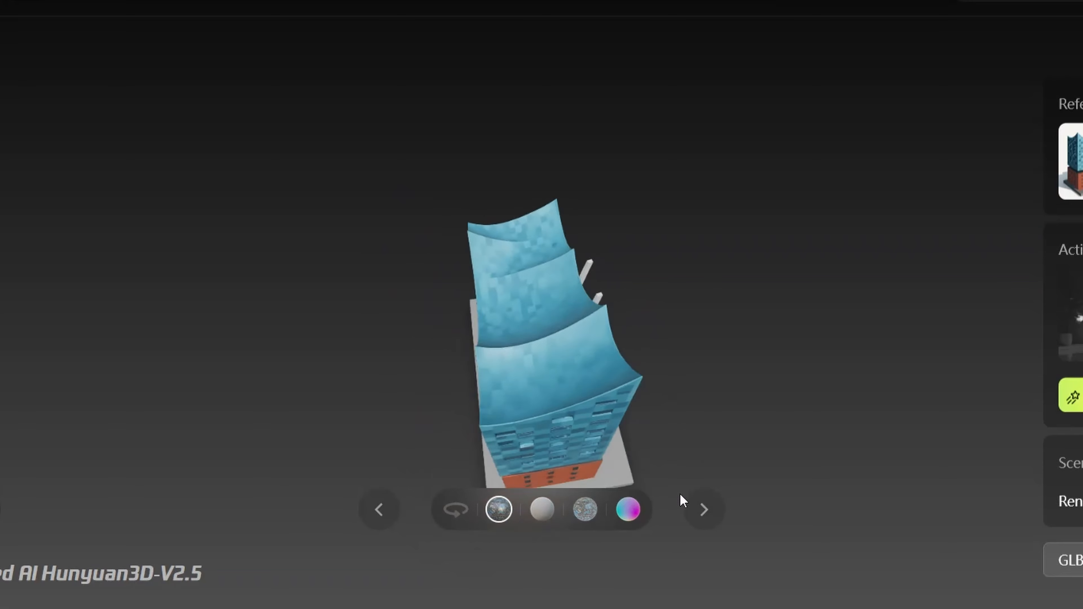
pyautogui.click(1071, 560)
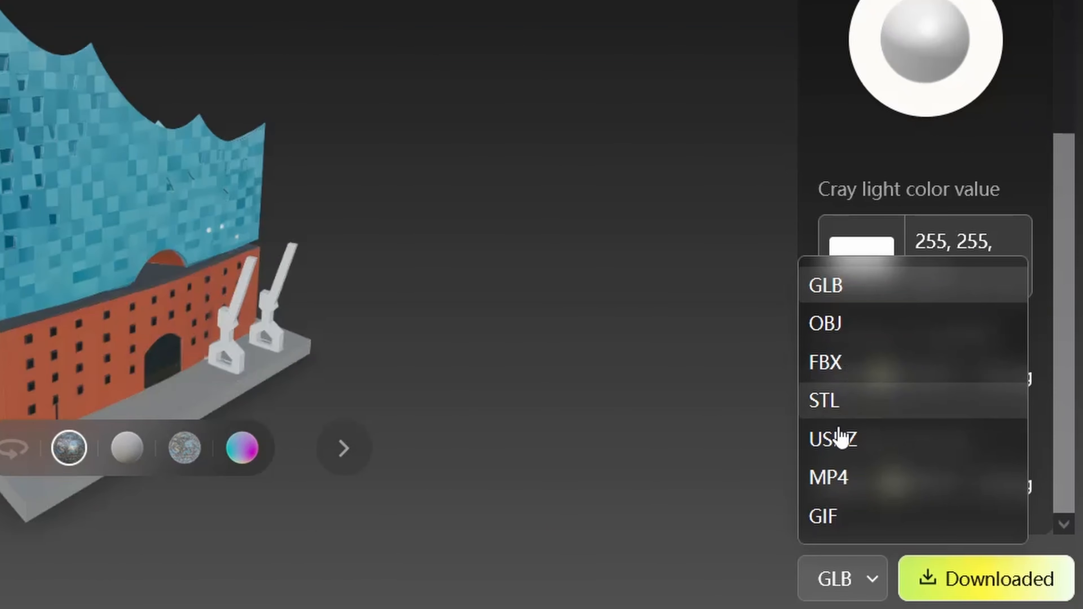
pyautogui.click(840, 438)
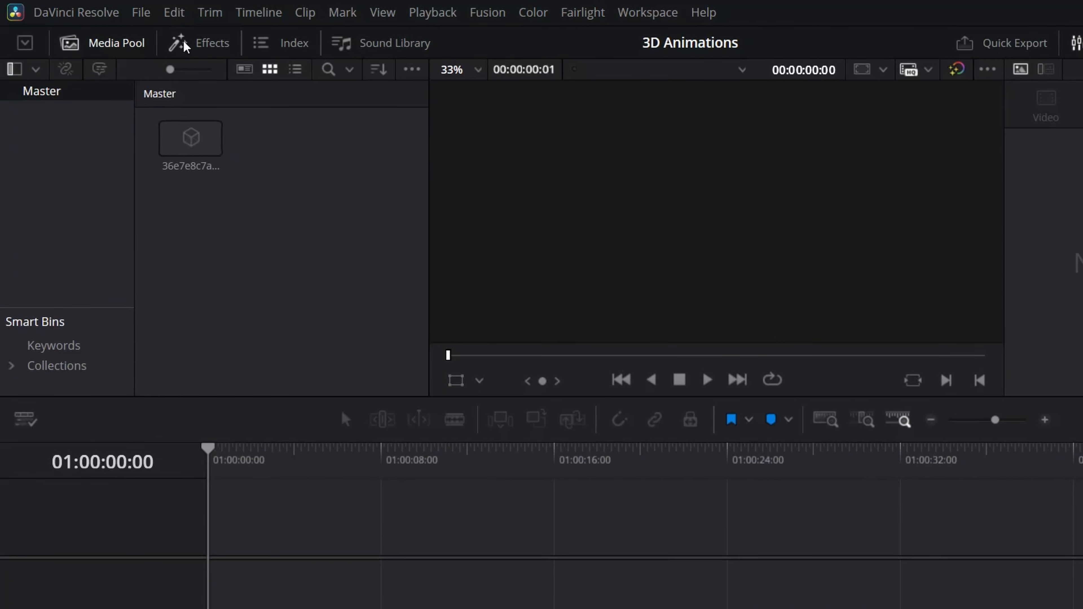
# Step: Switch to DaVinci Resolve and place a Fusion Composition at the start of the empty timeline
pyautogui.click(204, 42)
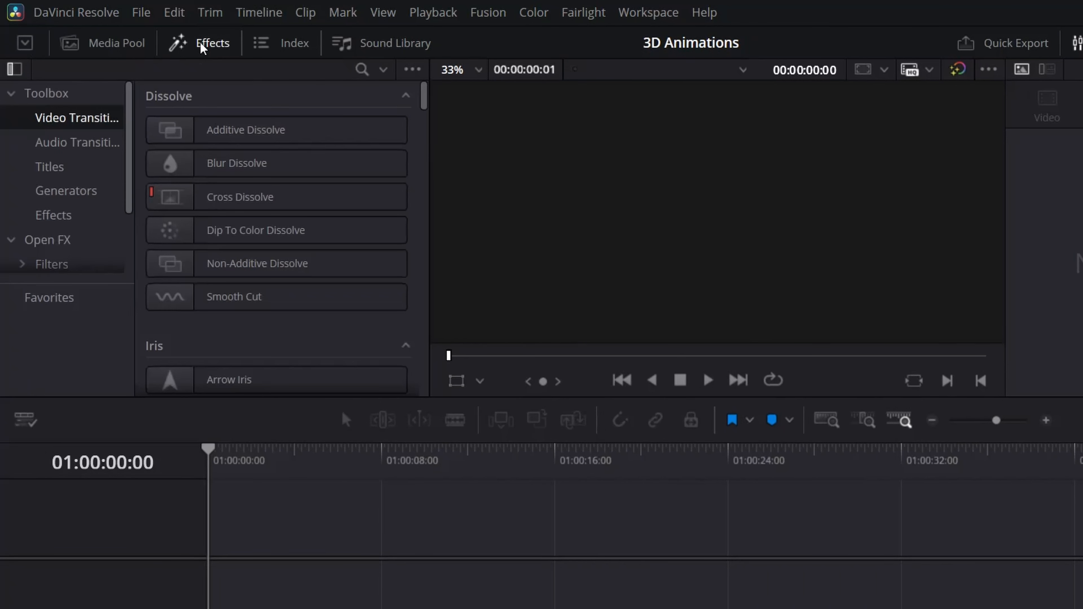
pyautogui.click(70, 216)
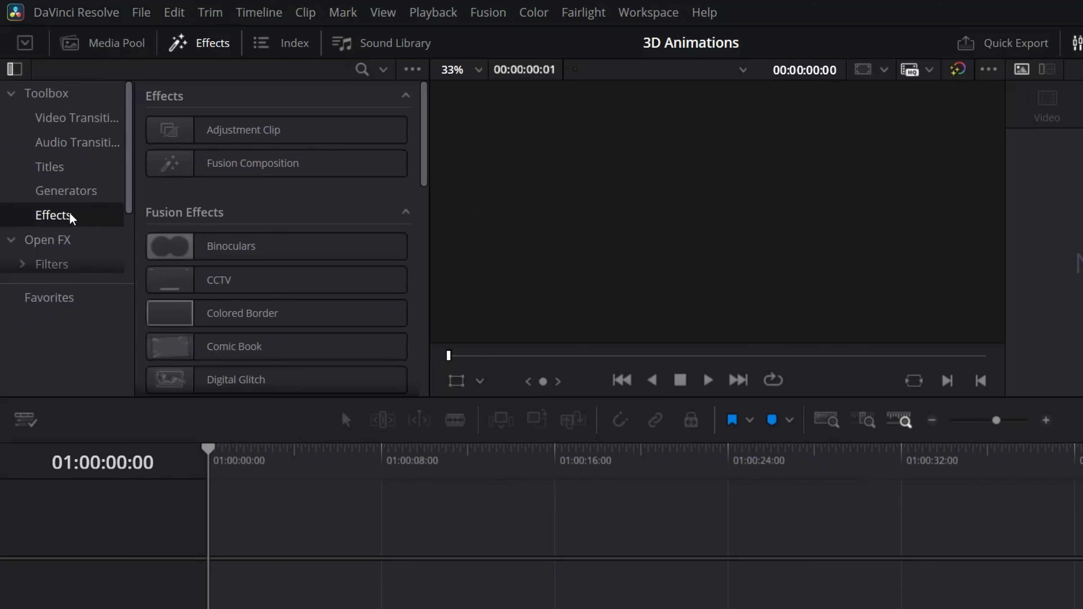
pyautogui.moveTo(157, 162); pyautogui.dragTo(247, 533)
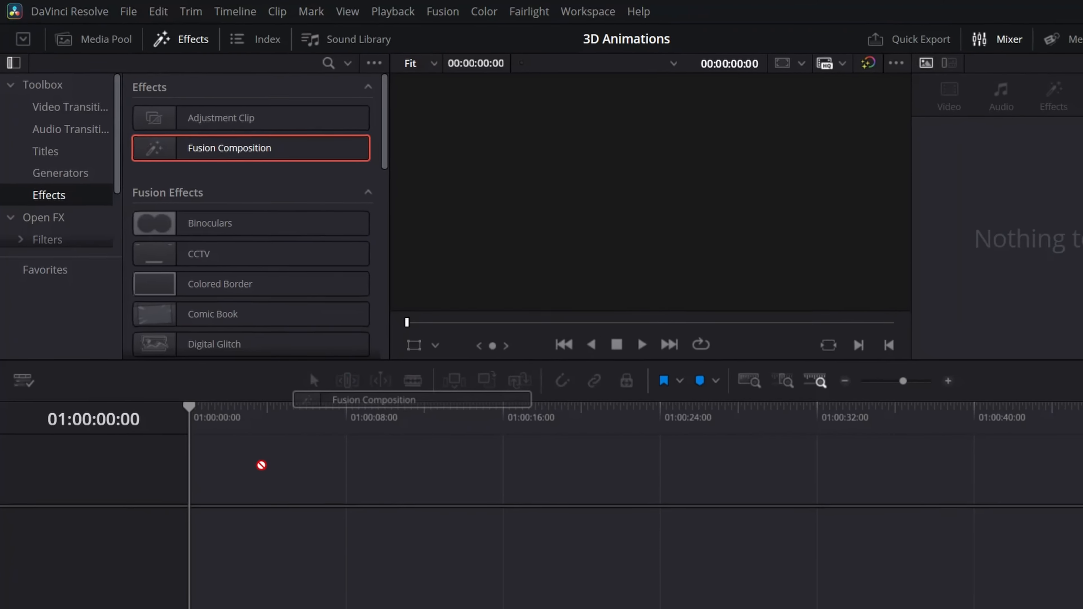
pyautogui.moveTo(206, 447); pyautogui.dragTo(194, 486)
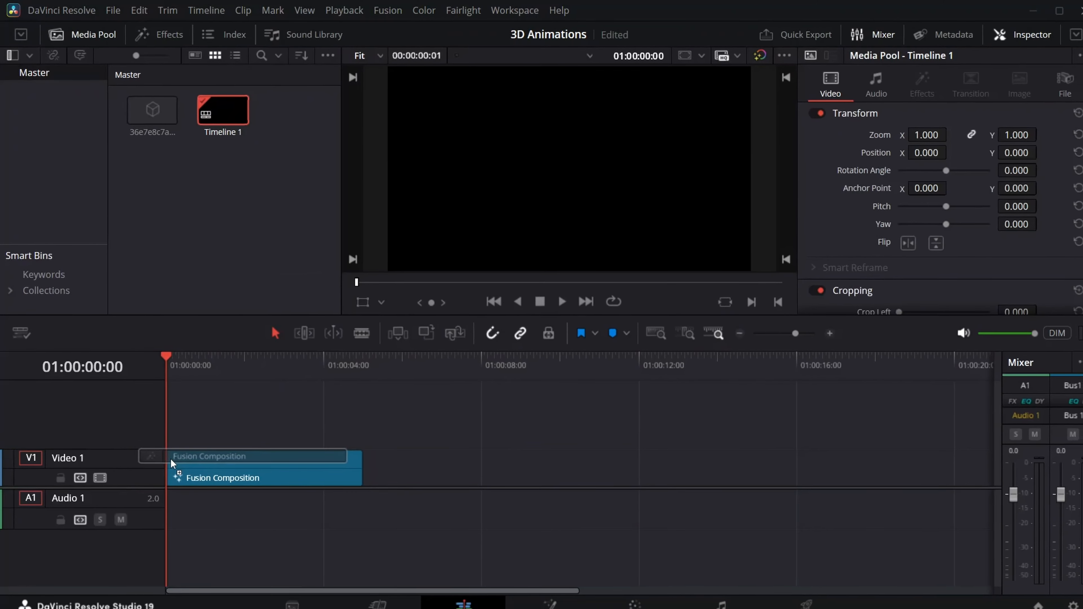
pyautogui.click(189, 458)
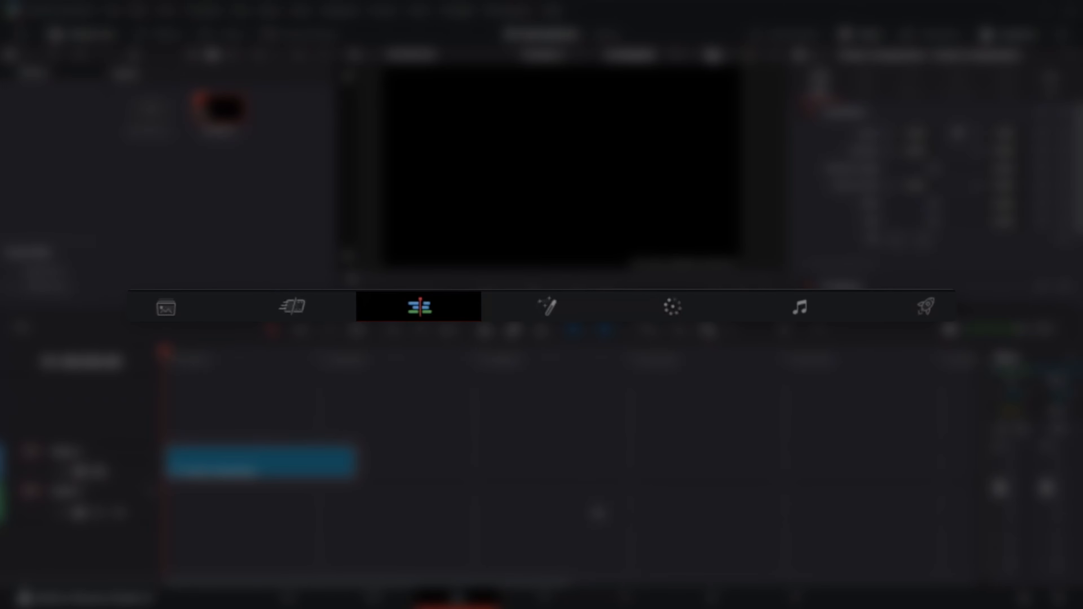
# Step: Open the composition in the Fusion page, add the imported 3D building as a node and show it in the first viewer
pyautogui.click(555, 598)
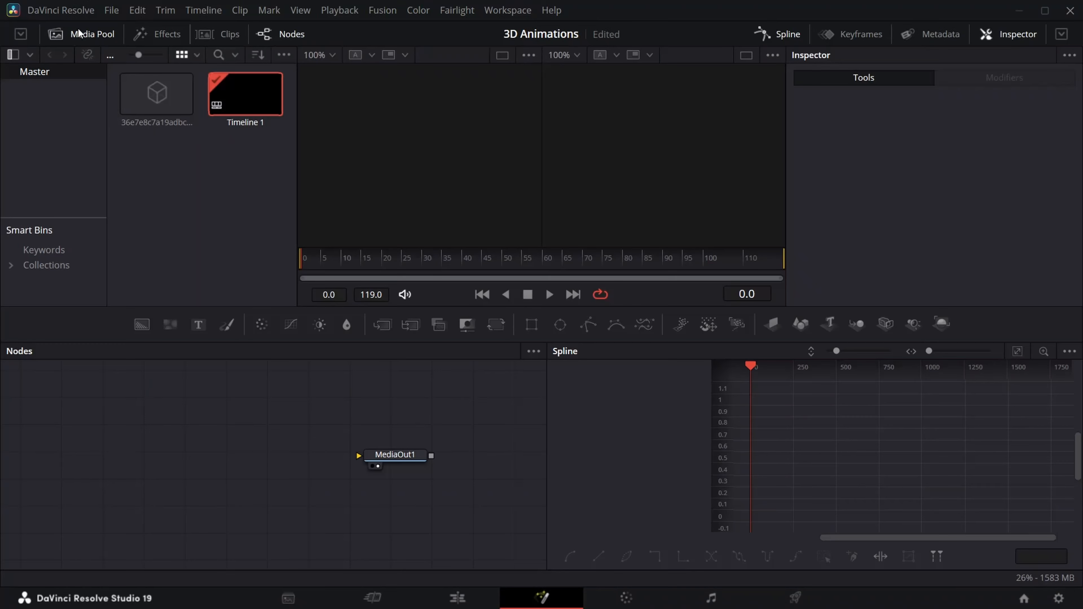
pyautogui.moveTo(188, 100); pyautogui.dragTo(217, 210)
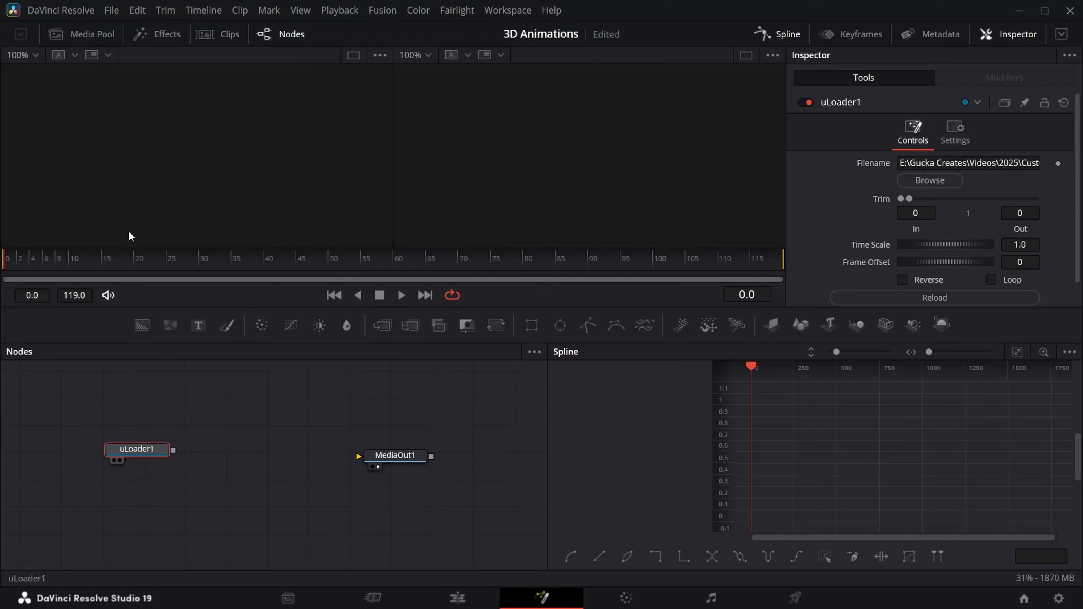
pyautogui.press('1')
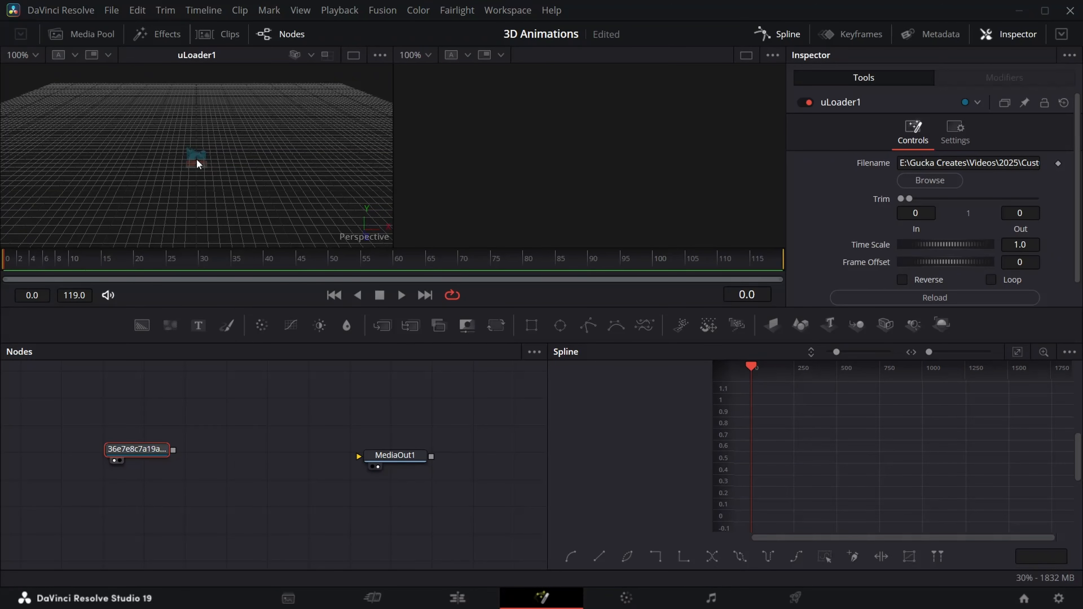
pyautogui.scroll(5, 196, 158)
pyautogui.moveTo(217, 174); pyautogui.dragTo(129, 173)
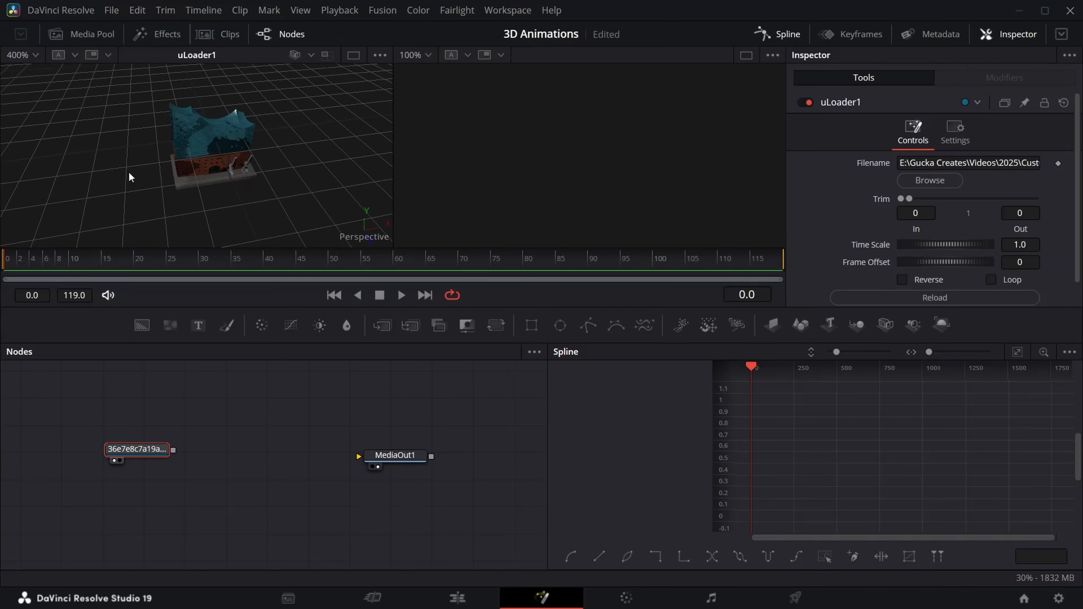
# Step: Add a uTransform node after the building's loader, followed by a uMerge node
pyautogui.hotkey('shift', 'space')
pyautogui.write('utra')
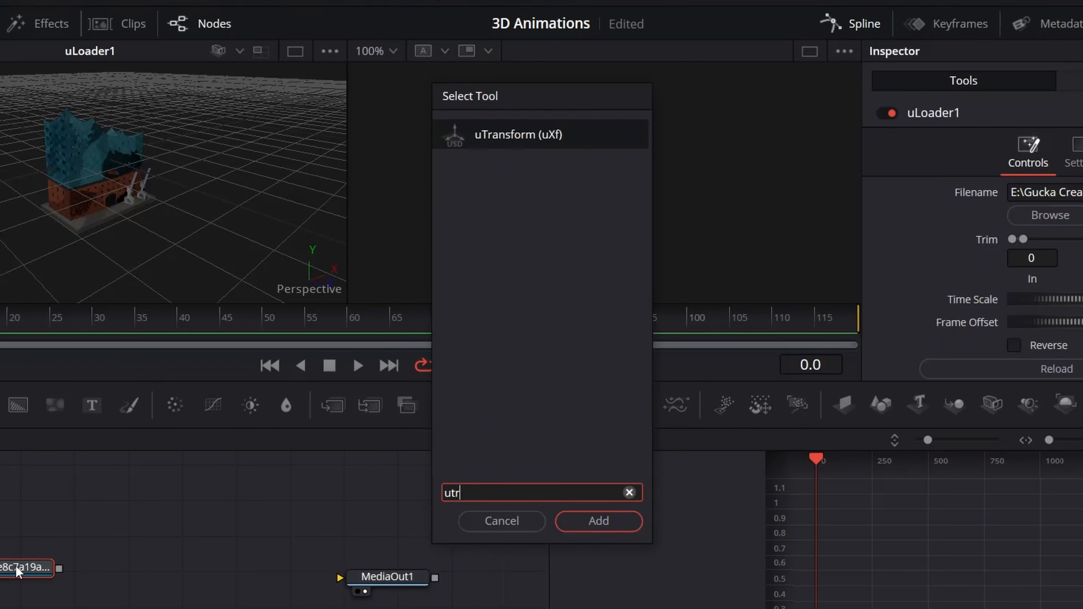
pyautogui.press('Return')
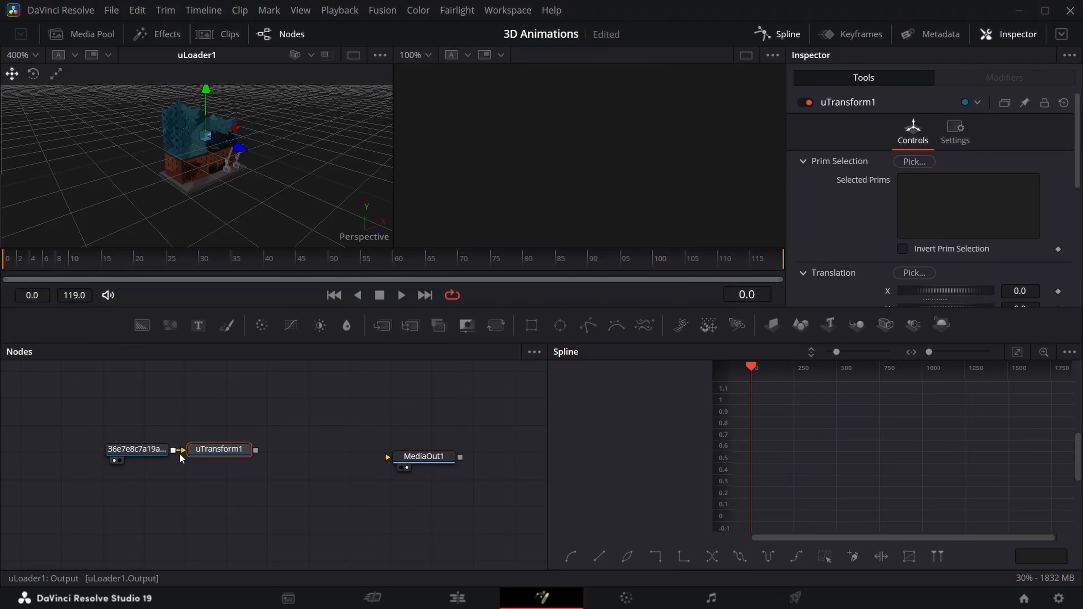
pyautogui.hotkey('shift', 'space')
pyautogui.write('ume')
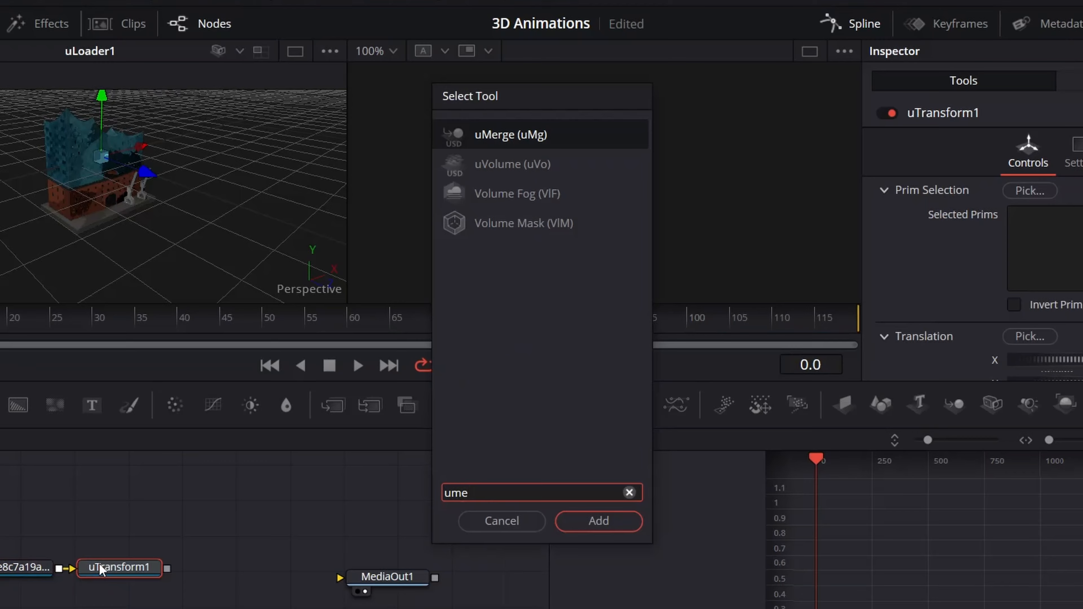
pyautogui.press('Return')
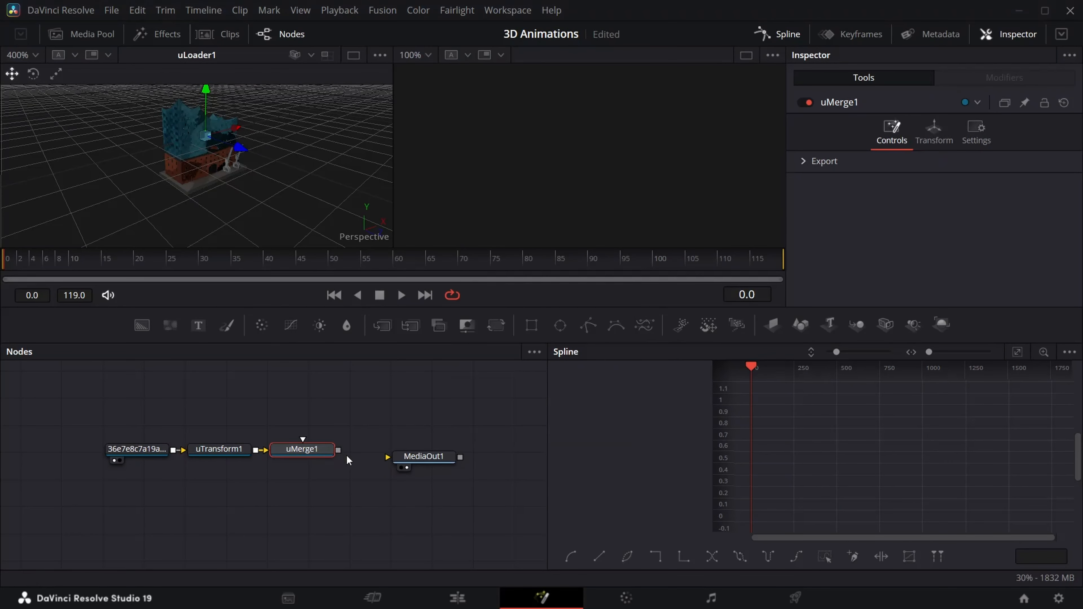
# Step: Add a uRenderer node after uMerge1
pyautogui.hotkey('shift', 'space')
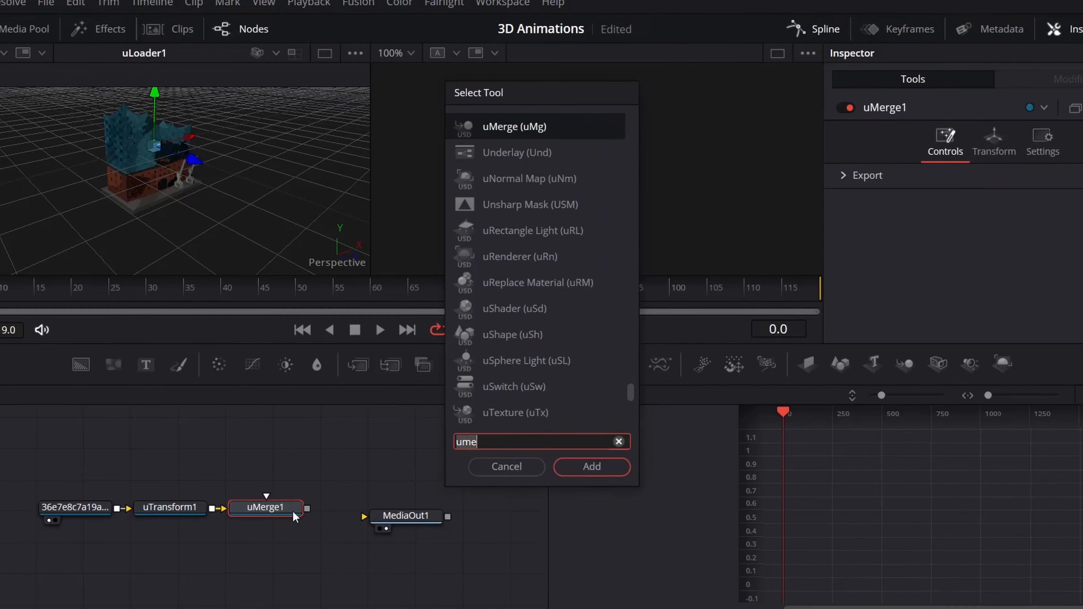
pyautogui.write('ure')
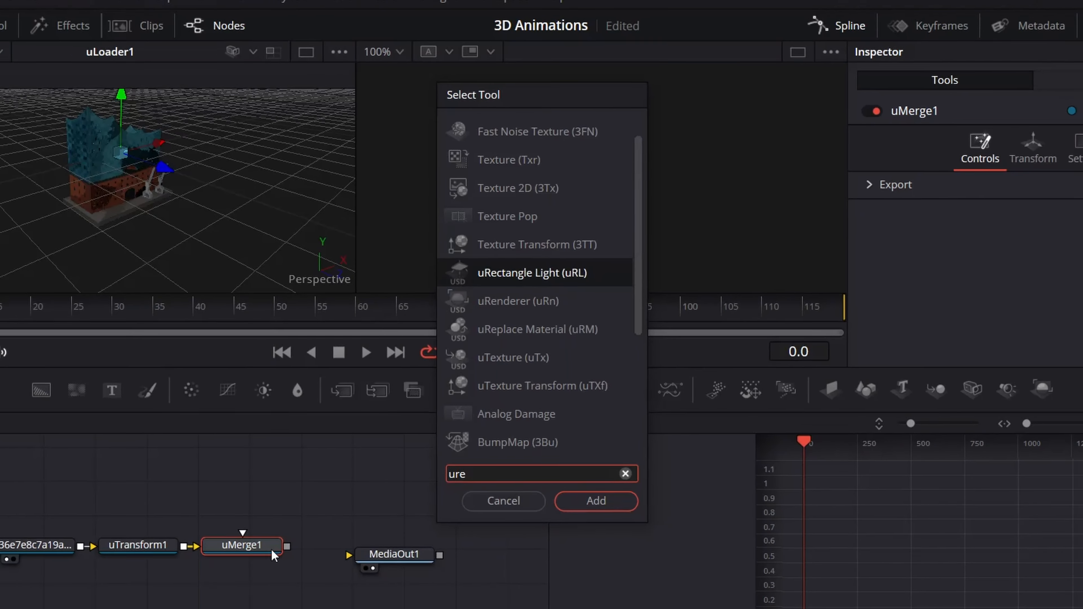
pyautogui.write('n')
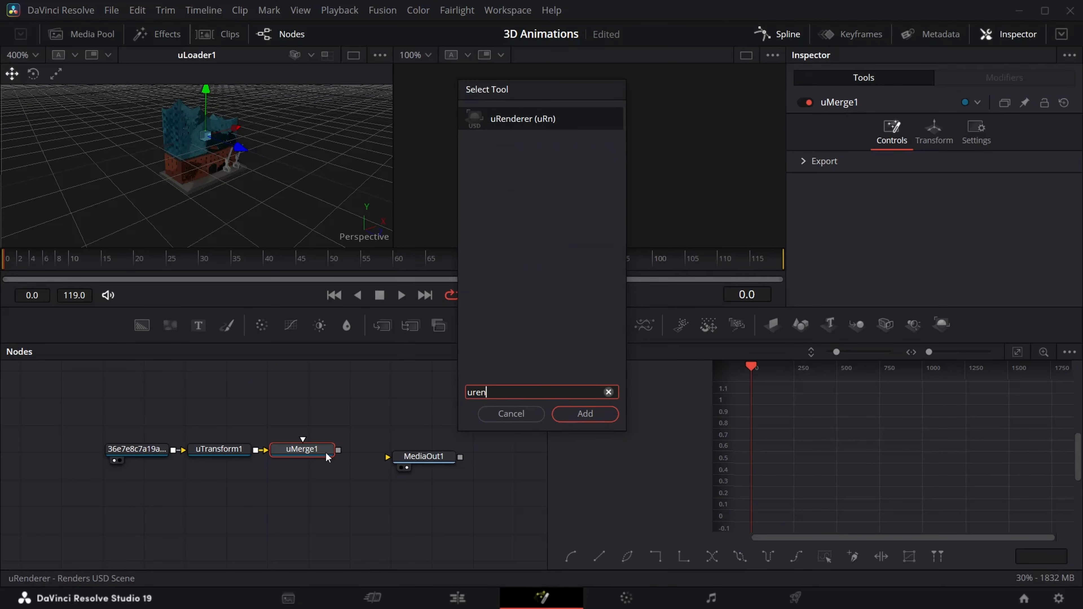
pyautogui.press('Return')
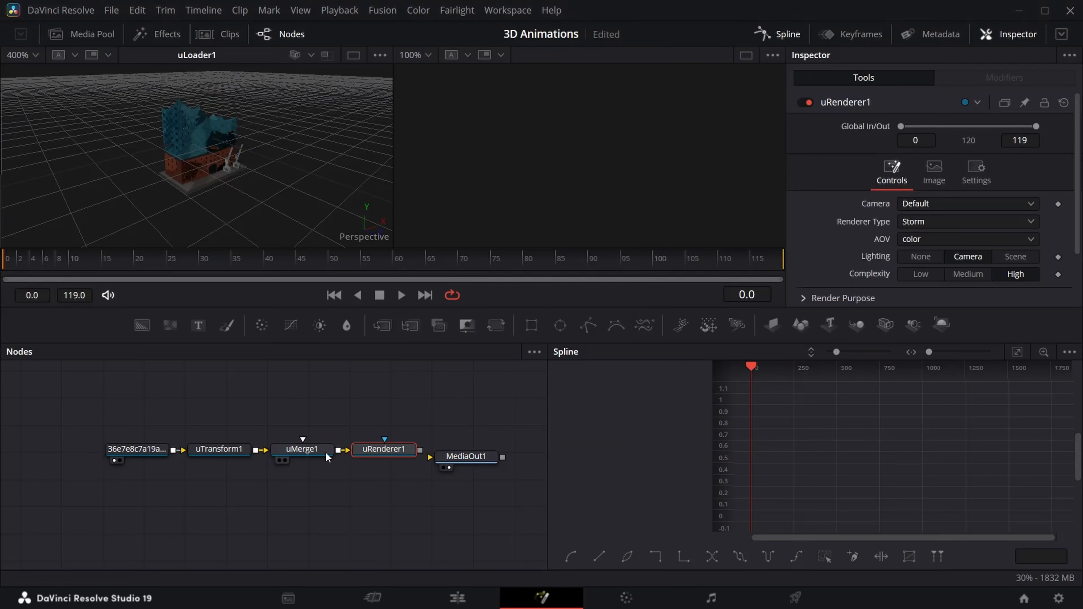
# Step: Shift the USD node chain away from MediaOut1 and connect uRenderer1 to MediaOut1
pyautogui.moveTo(399, 405); pyautogui.dragTo(149, 490)
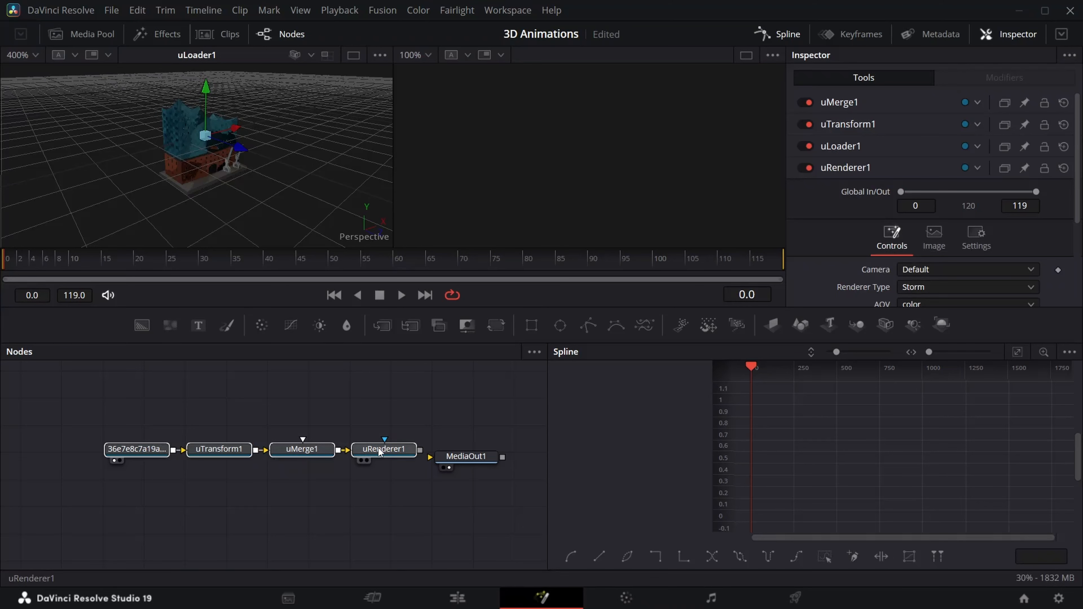
pyautogui.moveTo(380, 452); pyautogui.dragTo(342, 460)
pyautogui.click(342, 460)
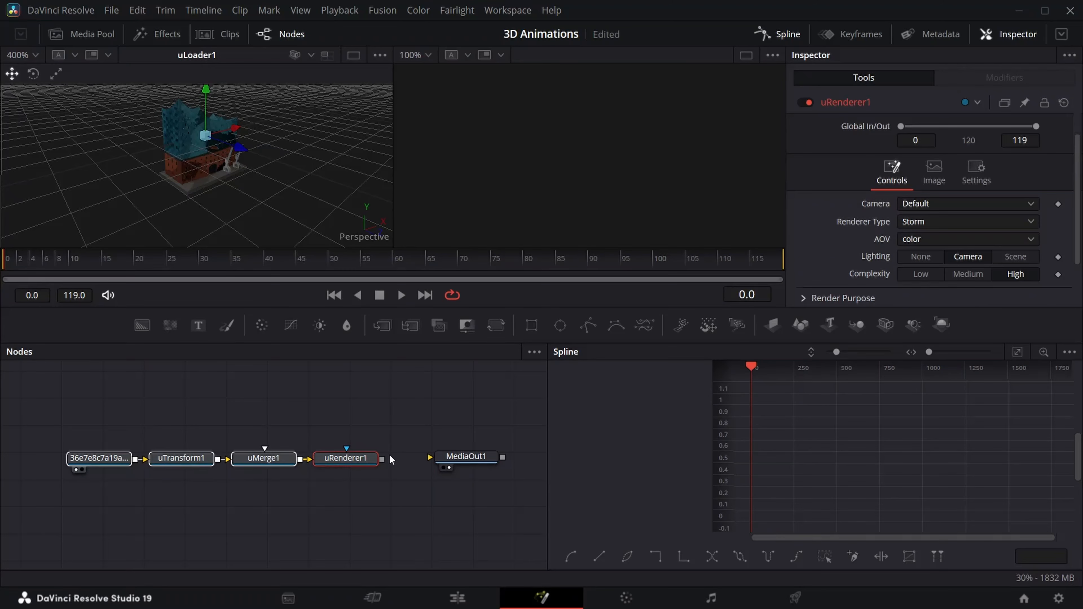
pyautogui.moveTo(383, 459); pyautogui.dragTo(468, 463)
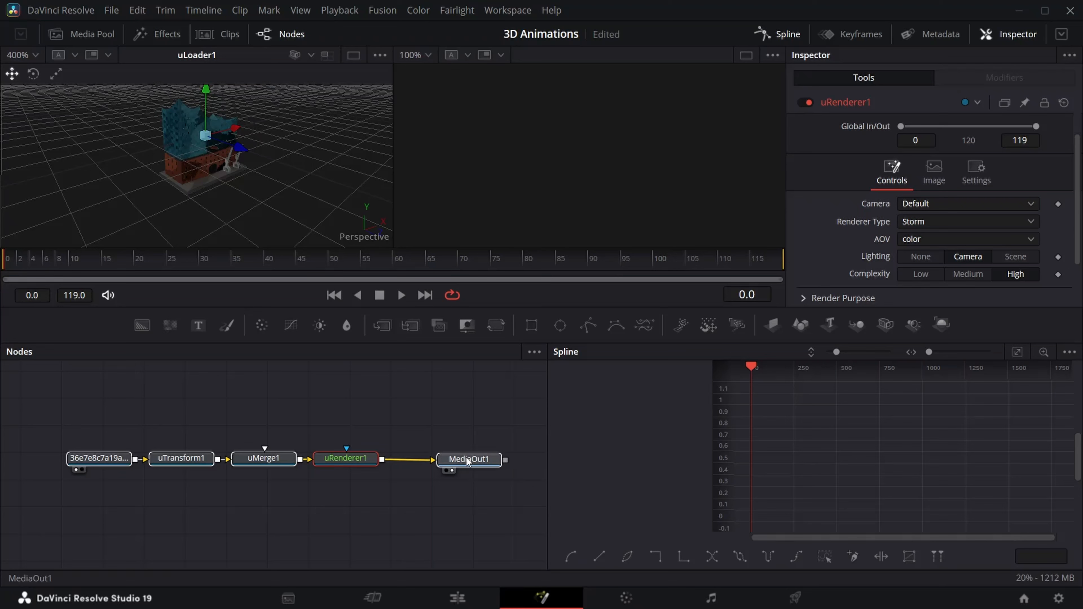
pyautogui.click(468, 460)
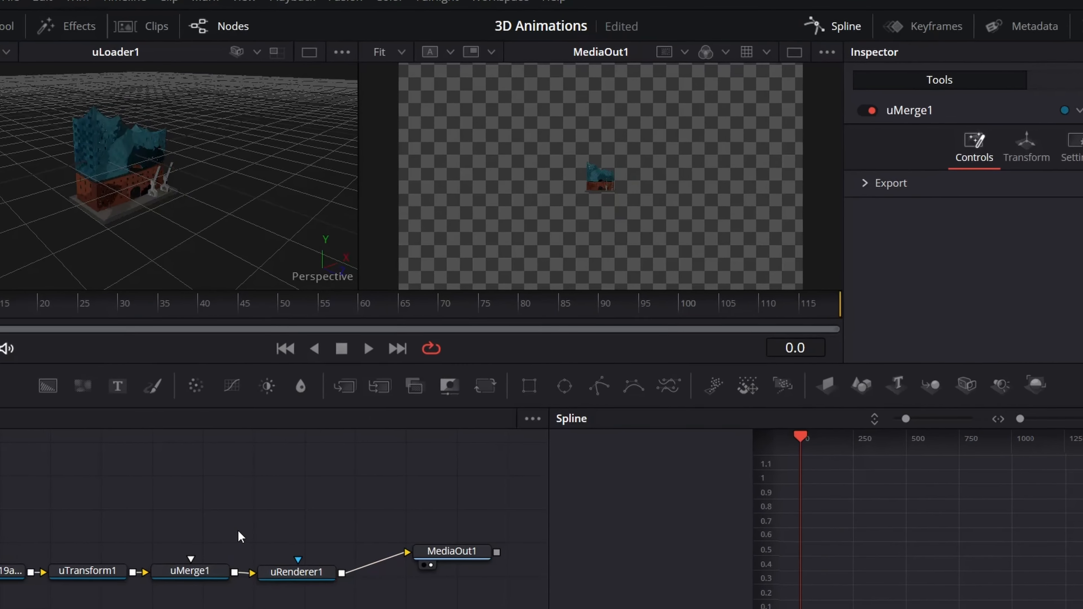
# Step: Add a second uMerge node, connect it to uMerge1 and place it above that node
pyautogui.hotkey('shift', 'space')
pyautogui.write('umerge')
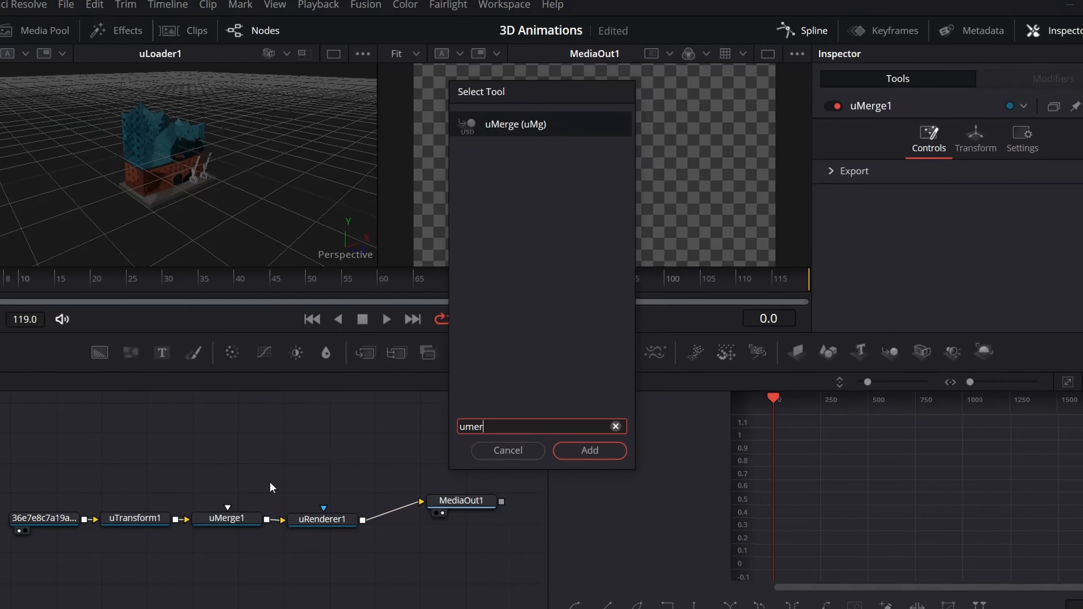
pyautogui.press('Return')
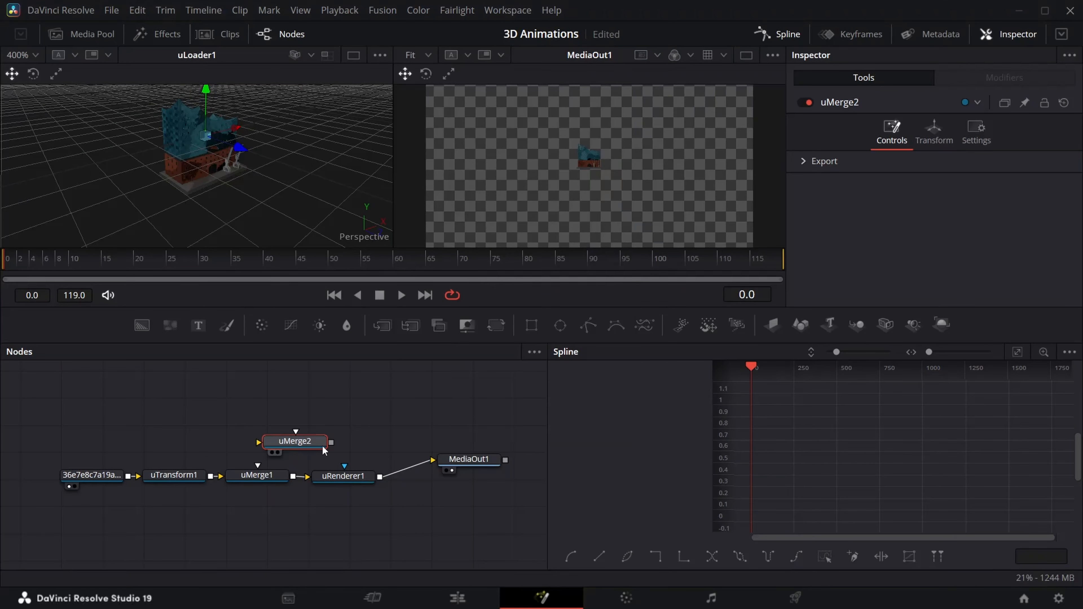
pyautogui.moveTo(331, 444); pyautogui.dragTo(259, 440)
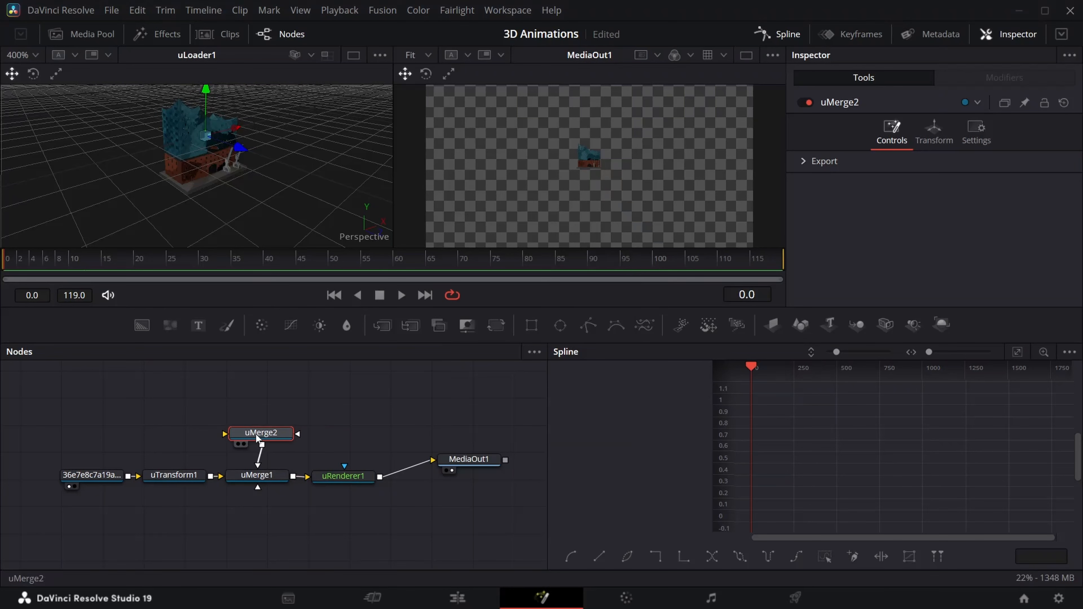
pyautogui.click(284, 406)
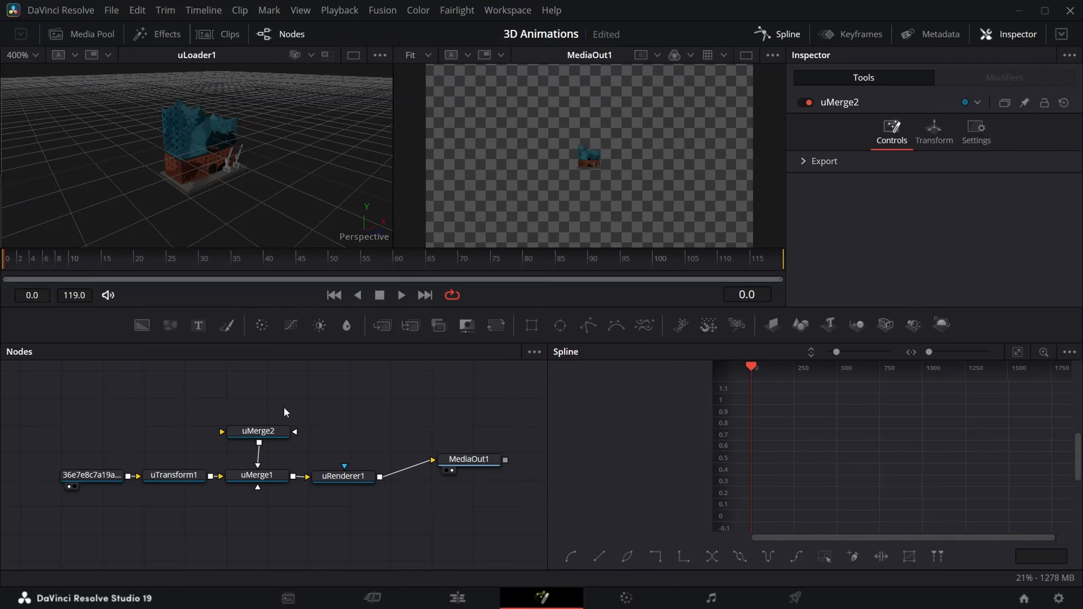
# Step: Add a uCamera node above uMerge2 and connect it to uMerge2
pyautogui.hotkey('shift', 'space')
pyautogui.write('uc')
pyautogui.press('Return')
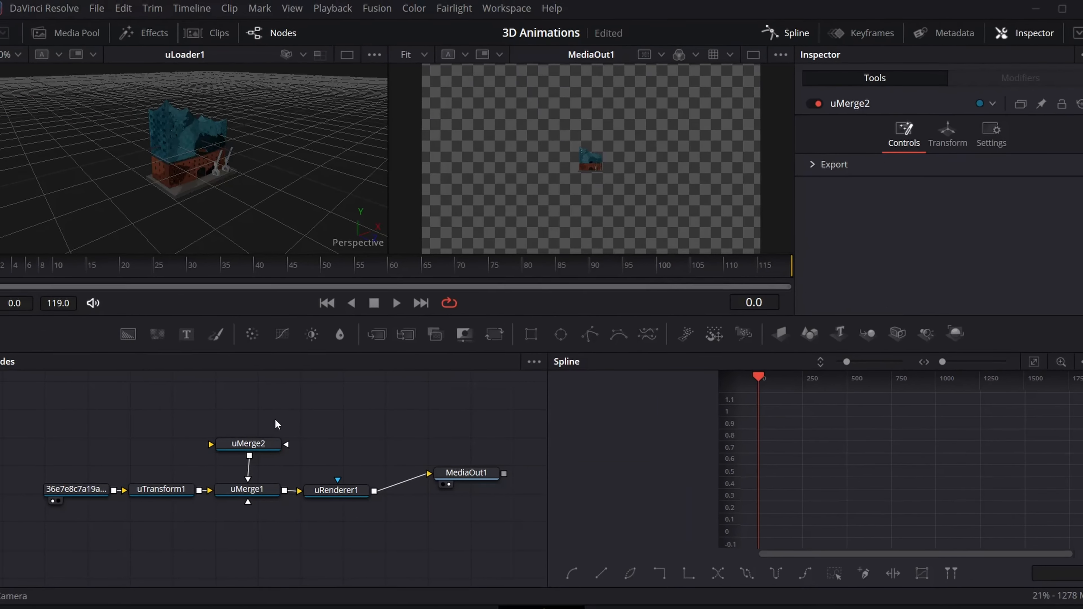
pyautogui.moveTo(282, 418); pyautogui.dragTo(259, 434)
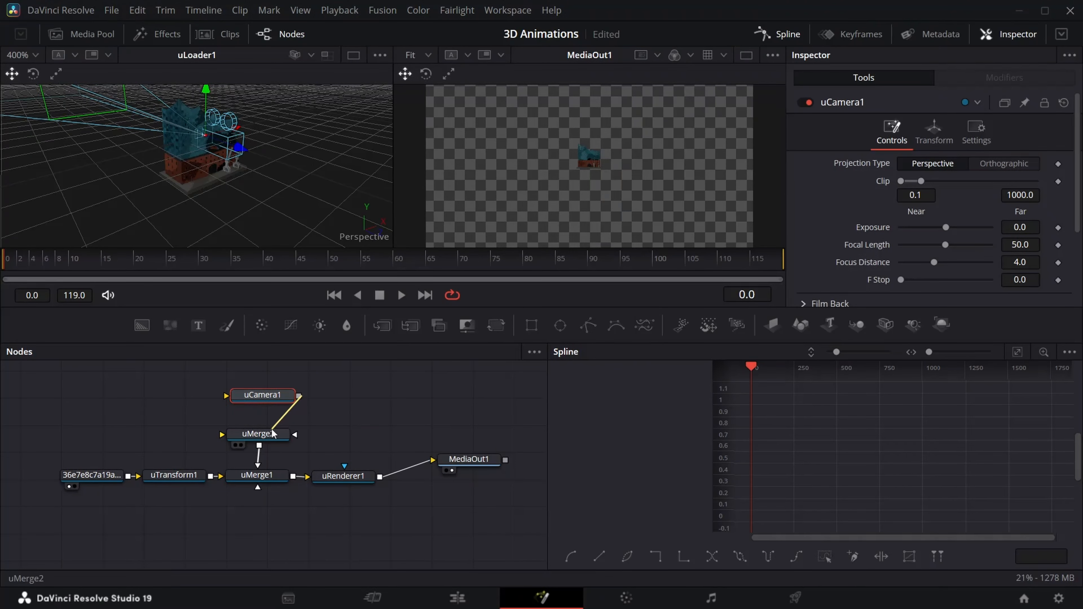
# Step: Move the camera back from the building until the whole model fits within the rendered frame
pyautogui.moveTo(261, 184); pyautogui.dragTo(356, 256)
pyautogui.scroll(-2, 274, 157)
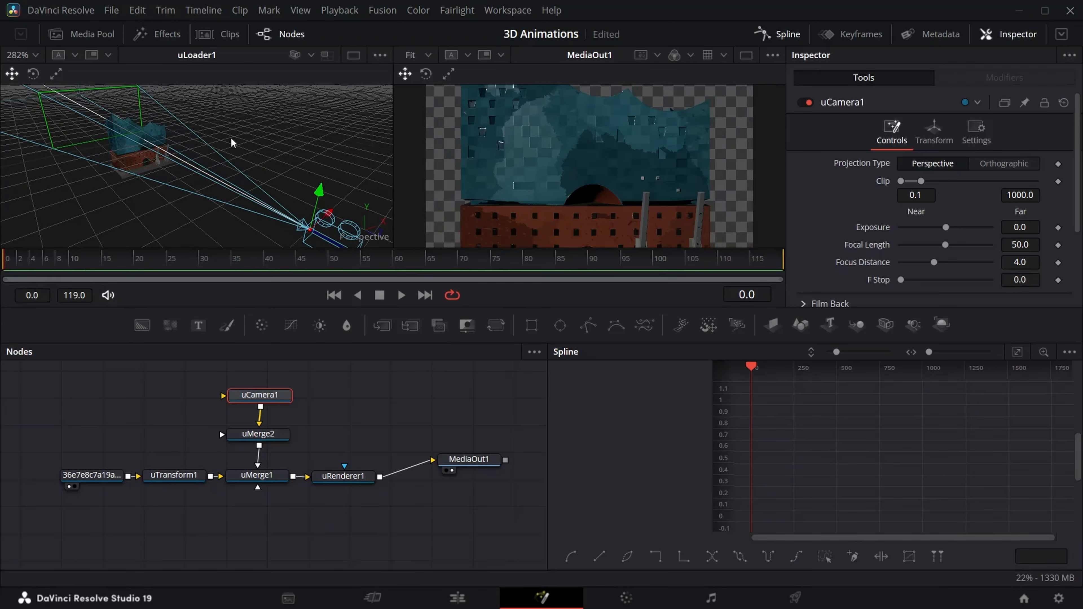
pyautogui.scroll(-2, 231, 143)
pyautogui.moveTo(263, 190); pyautogui.dragTo(357, 241)
pyautogui.scroll(-2, 261, 175)
pyautogui.moveTo(254, 177); pyautogui.dragTo(341, 207)
pyautogui.moveTo(559, 171); pyautogui.dragTo(564, 173)
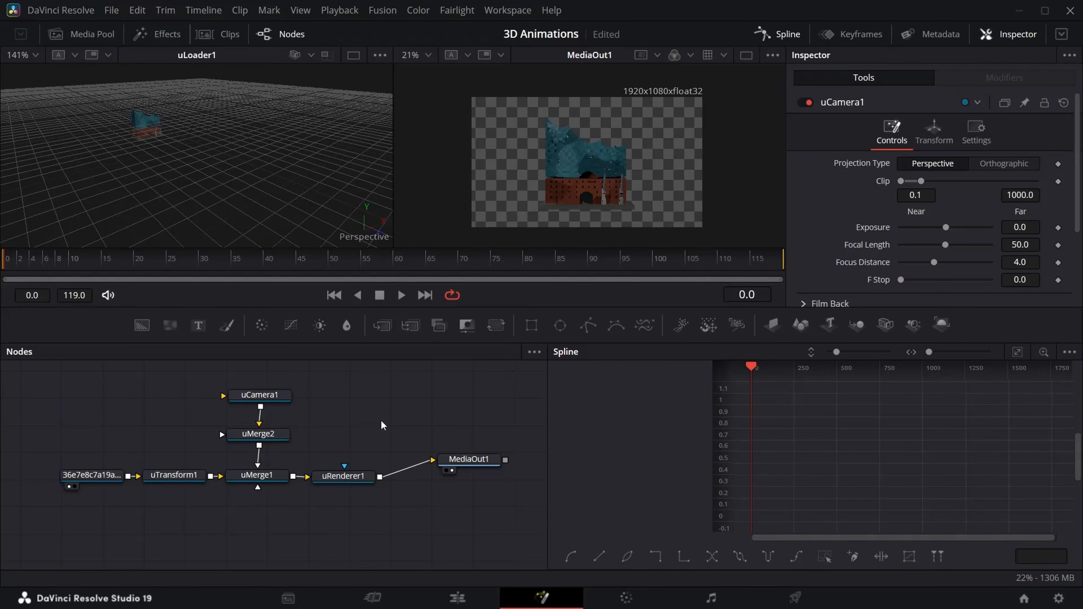
# Step: Add a uDomeLight node beside uMerge2 and connect it to uMerge2
pyautogui.hotkey('shift', 'space')
pyautogui.write('udo')
pyautogui.press('Return')
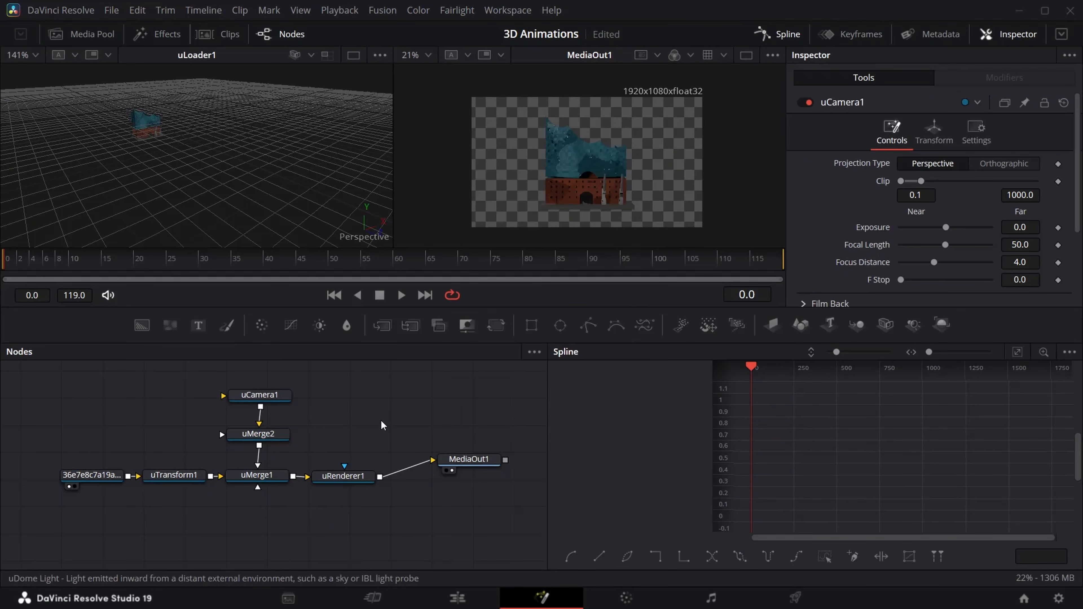
pyautogui.moveTo(416, 422); pyautogui.dragTo(367, 442)
# Step: Add a uDiskLight node on the opposite side of uMerge2 and connect it to uMerge2
pyautogui.click(108, 413)
pyautogui.hotkey('shift', 'space')
pyautogui.write('udi')
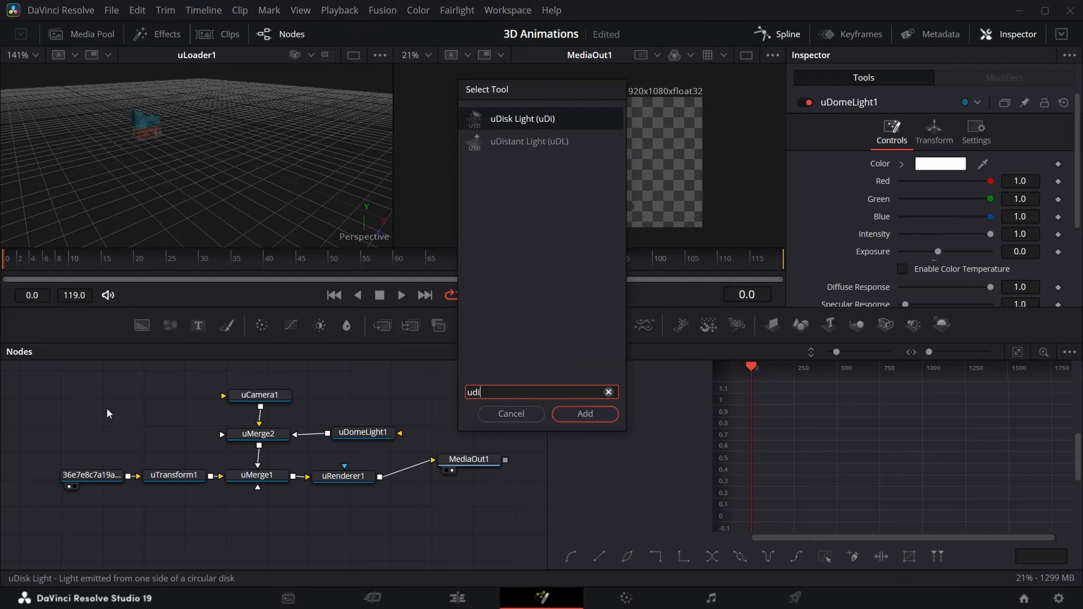
pyautogui.press('Return')
pyautogui.moveTo(188, 421); pyautogui.dragTo(222, 434)
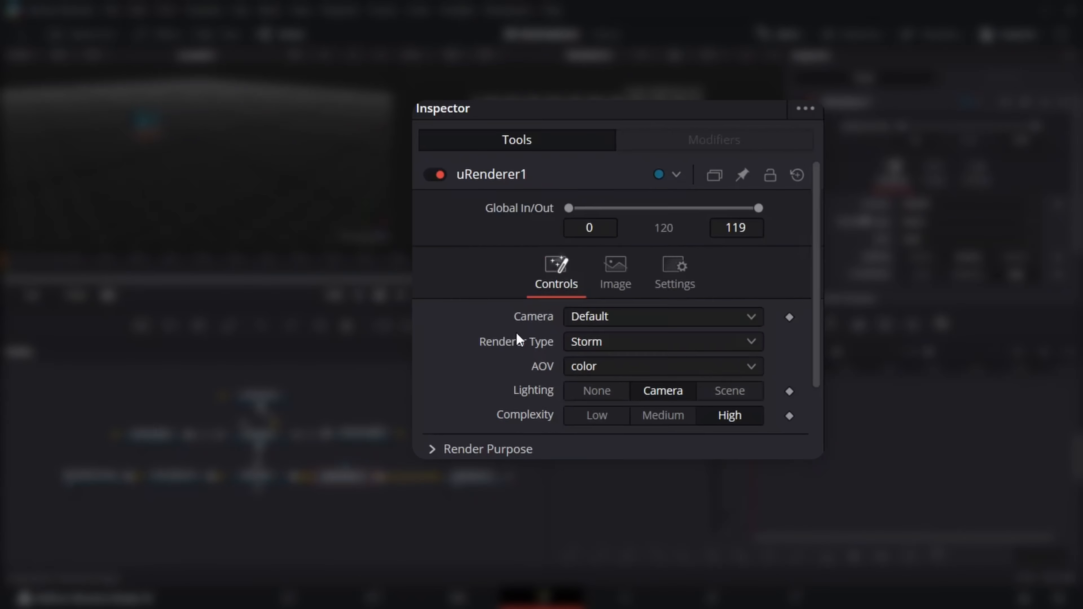
# Step: Switch uRenderer1's lighting to Scene and set the Y rotation of uTransform1 to 41
pyautogui.scroll(-2, 433, 363)
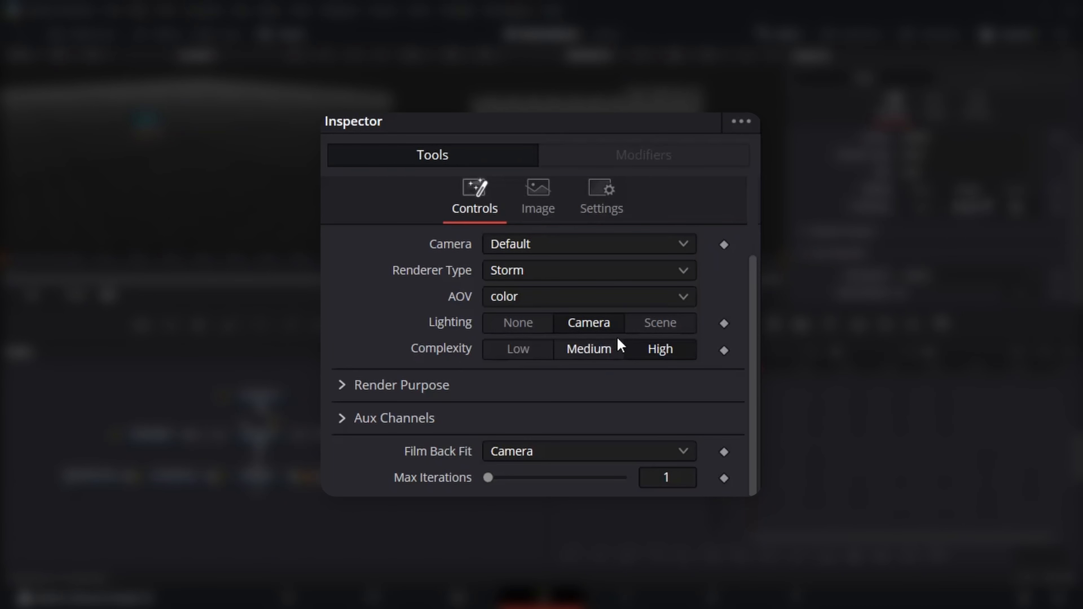
pyautogui.click(653, 332)
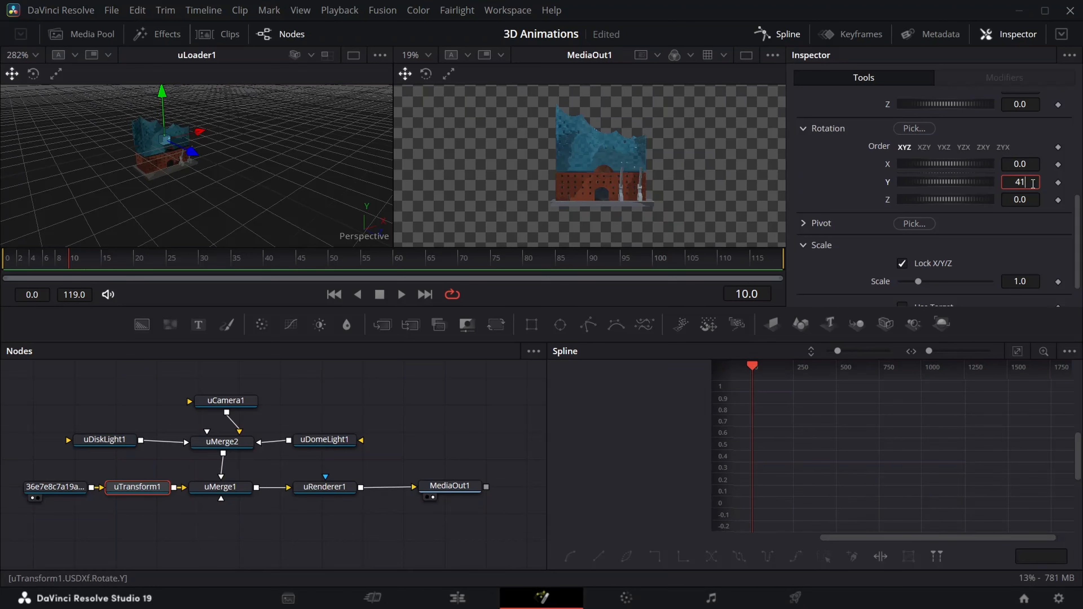
pyautogui.press('Tab')
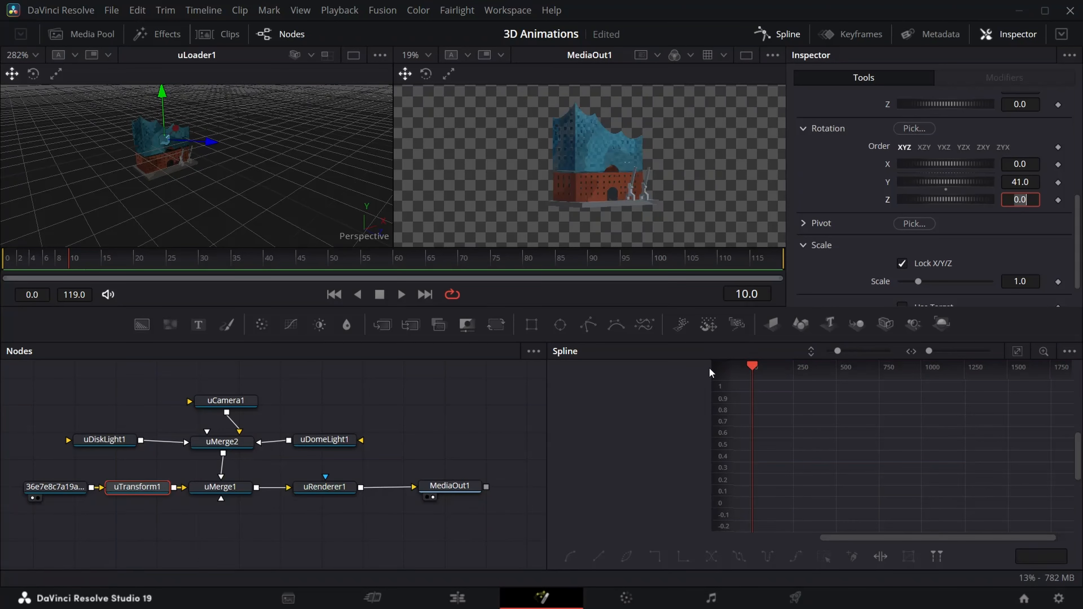
# Step: Color the disk light orange with red 1.0, green 0.415686 and blue 0.0, and move it in front of the building
pyautogui.click(117, 441)
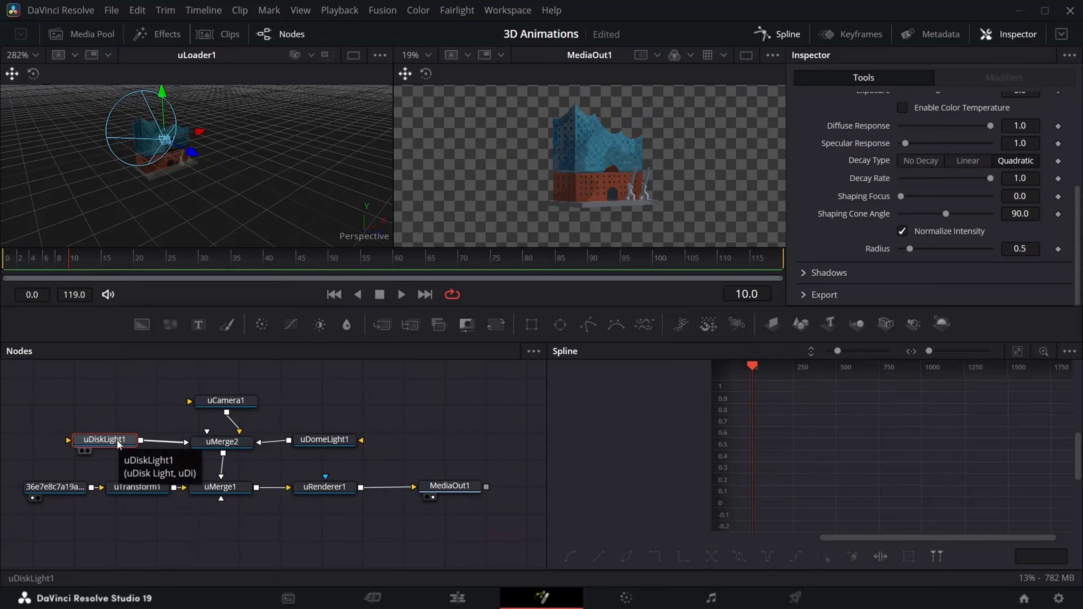
pyautogui.scroll(5, 854, 224)
pyautogui.click(941, 164)
pyautogui.moveTo(661, 180); pyautogui.dragTo(676, 181)
pyautogui.click(684, 429)
pyautogui.moveTo(200, 156); pyautogui.dragTo(235, 183)
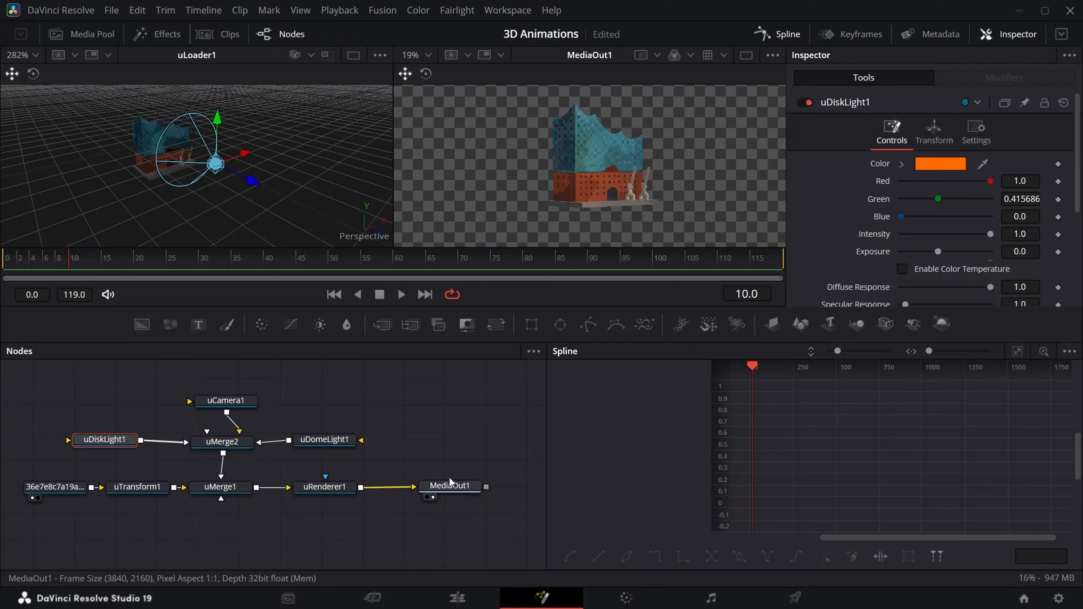
# Step: Make room after uRenderer1 by moving MediaOut1 farther away, and add a Background node below uRenderer1
pyautogui.moveTo(447, 486); pyautogui.dragTo(484, 486)
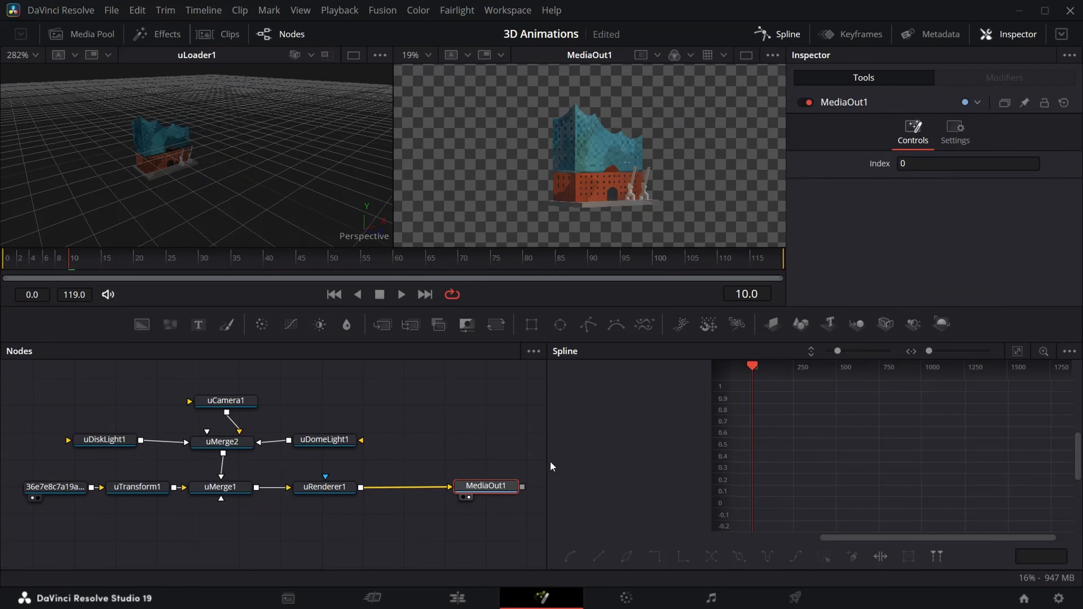
pyautogui.moveTo(551, 461); pyautogui.dragTo(604, 468)
pyautogui.moveTo(510, 491); pyautogui.dragTo(550, 496)
pyautogui.click(478, 459)
pyautogui.hotkey('shift', 'space')
pyautogui.write('bg')
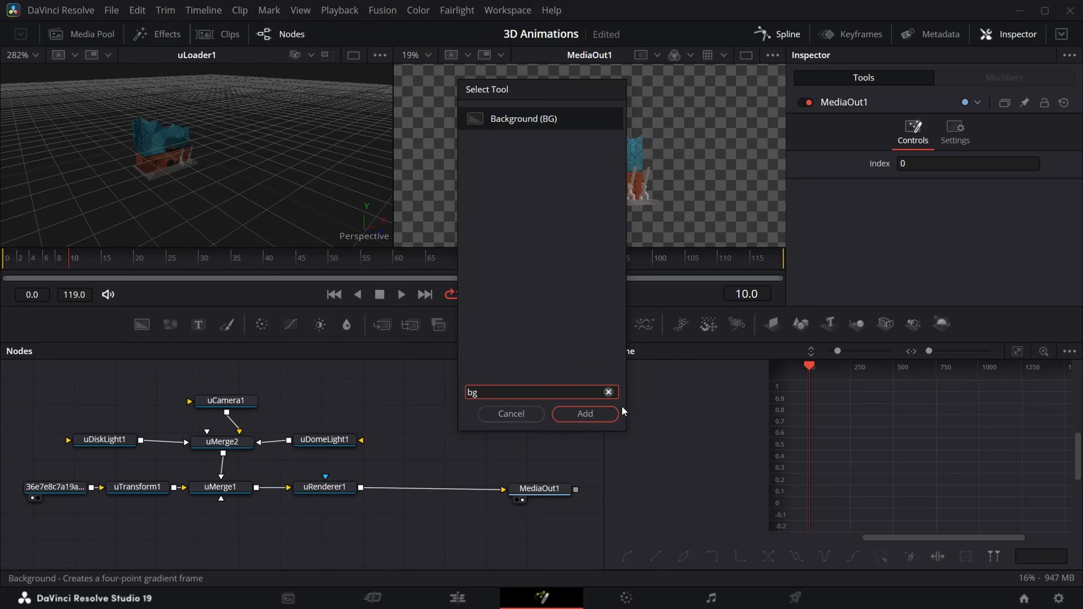
pyautogui.click(586, 413)
pyautogui.moveTo(471, 463); pyautogui.dragTo(366, 530)
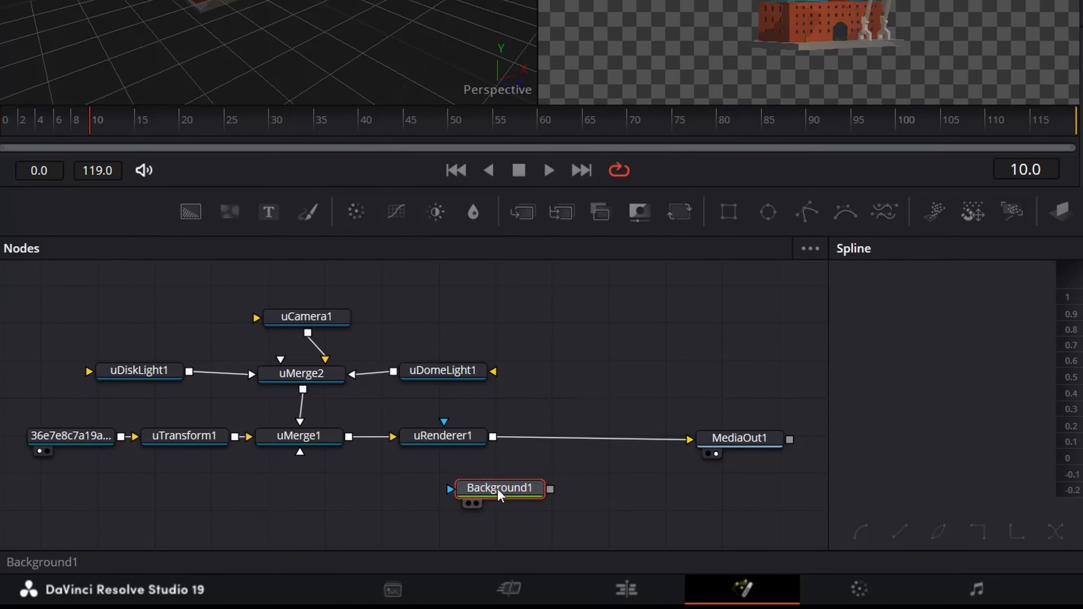
# Step: Merge Background1 with uRenderer1's output, placing it below the merge node, and swap the Merge1 inputs
pyautogui.moveTo(550, 489); pyautogui.dragTo(553, 436)
pyautogui.moveTo(552, 490); pyautogui.dragTo(496, 436)
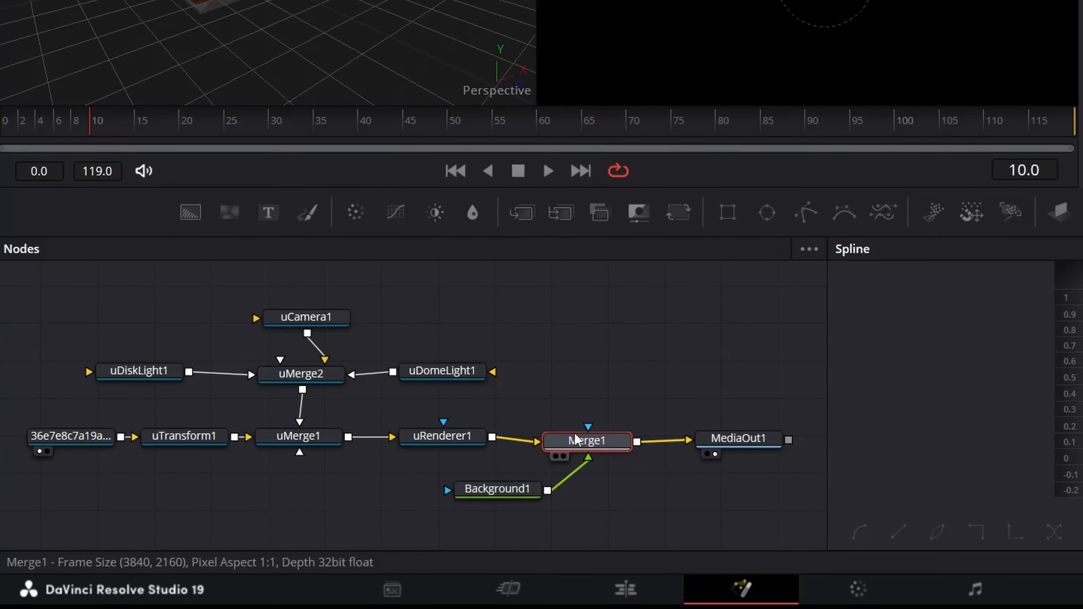
pyautogui.moveTo(575, 436); pyautogui.dragTo(575, 429)
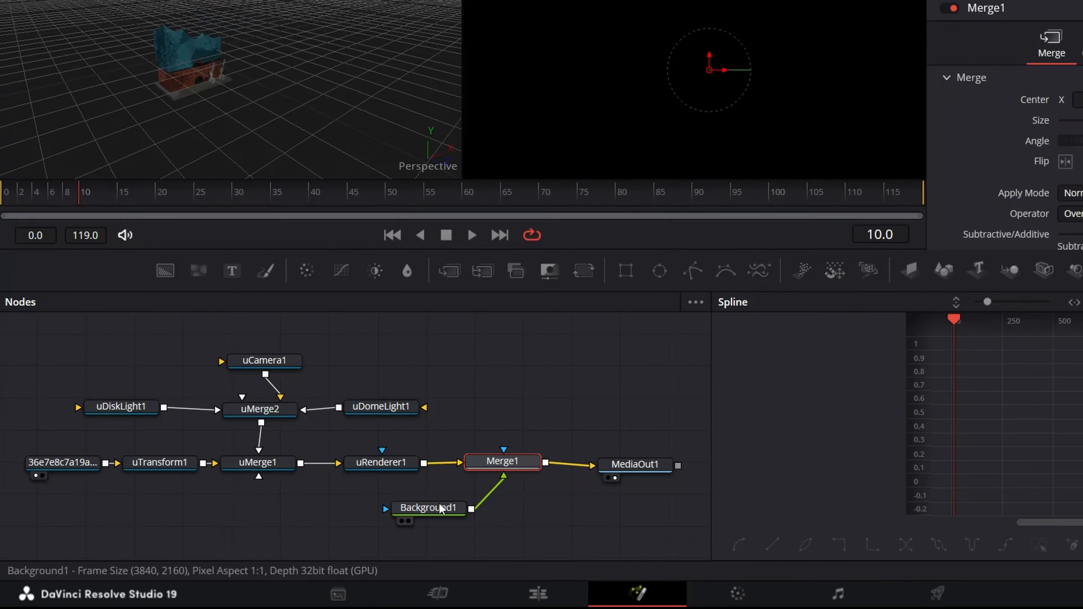
pyautogui.moveTo(512, 490); pyautogui.dragTo(606, 495)
pyautogui.click(604, 439)
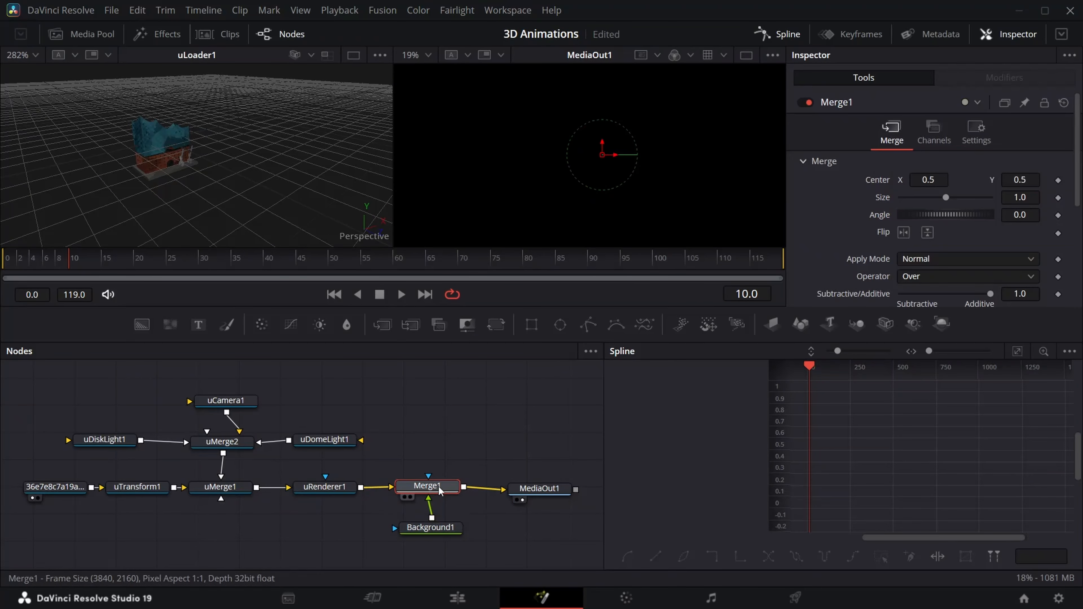
pyautogui.rightClick(440, 491)
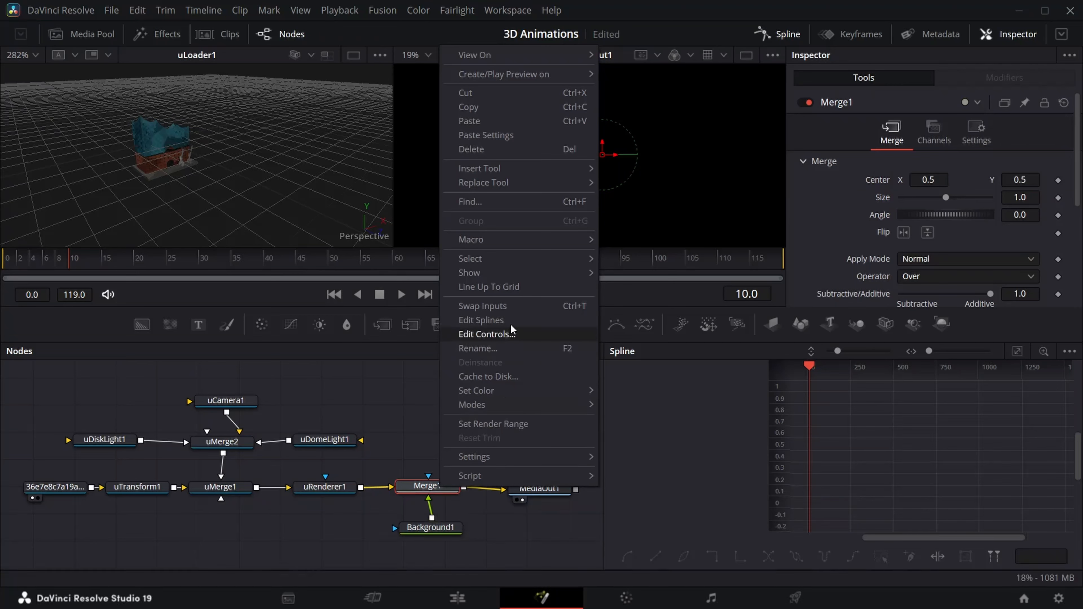
pyautogui.click(514, 306)
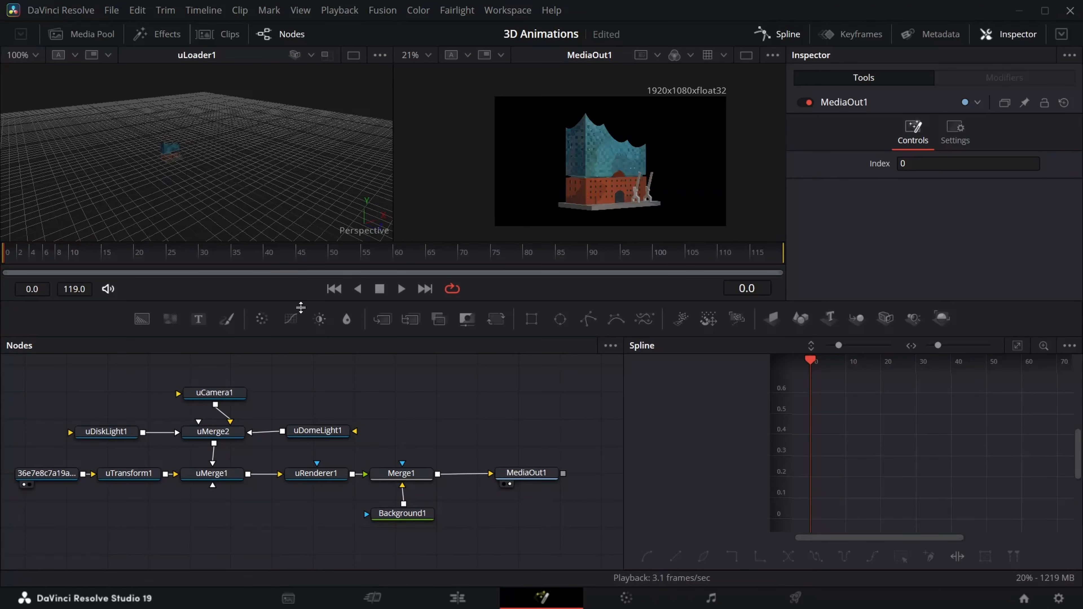
# Step: Keyframe uCamera1's Z translation with a value of 7.833925 at frame 10 and again at frame 0
pyautogui.click(227, 393)
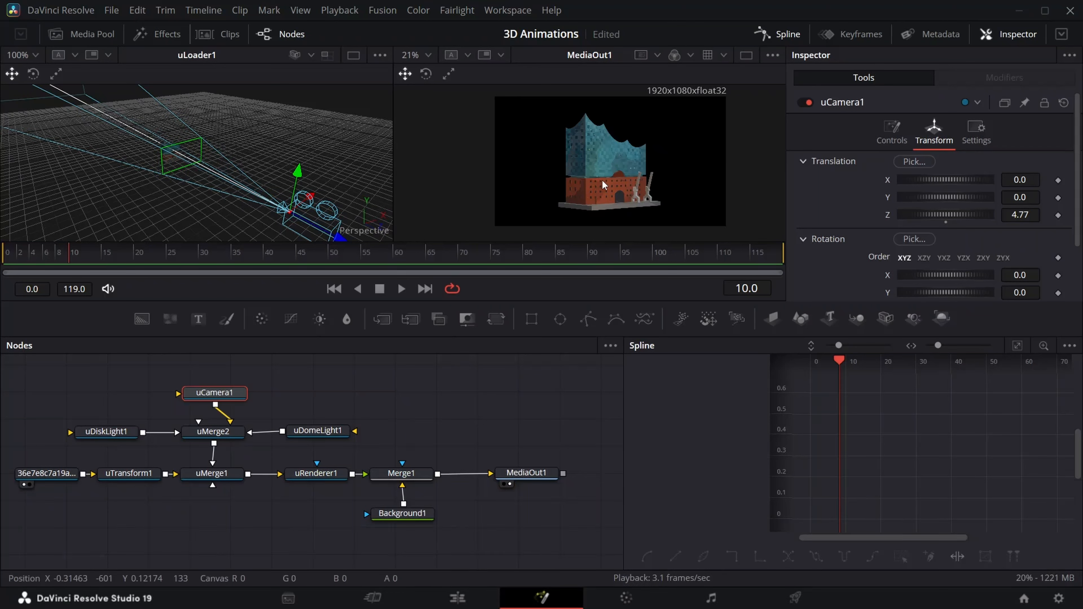
pyautogui.click(1058, 215)
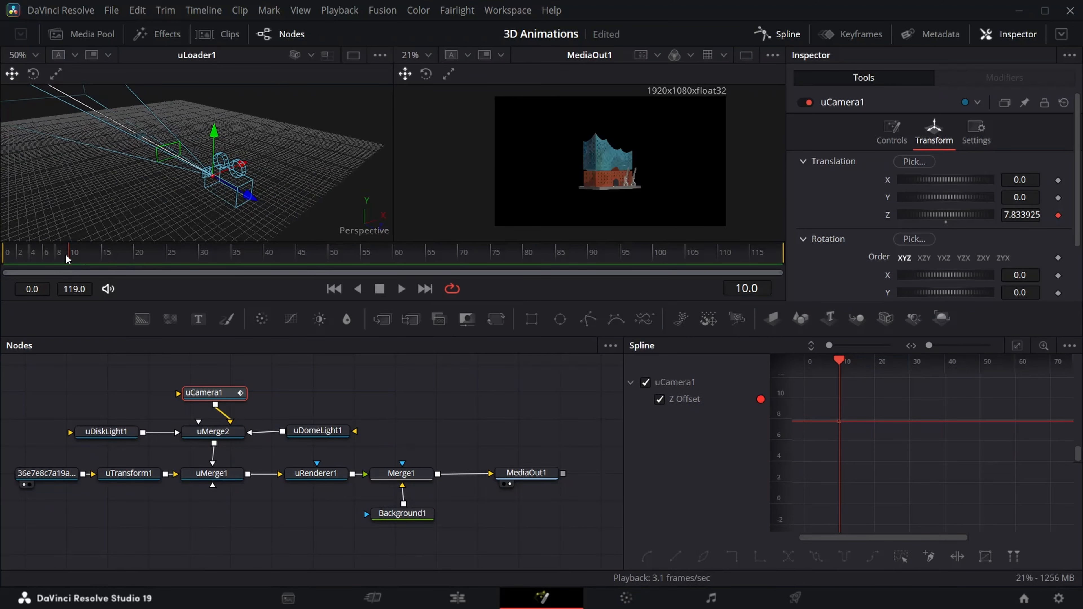
pyautogui.moveTo(68, 252); pyautogui.dragTo(8, 252)
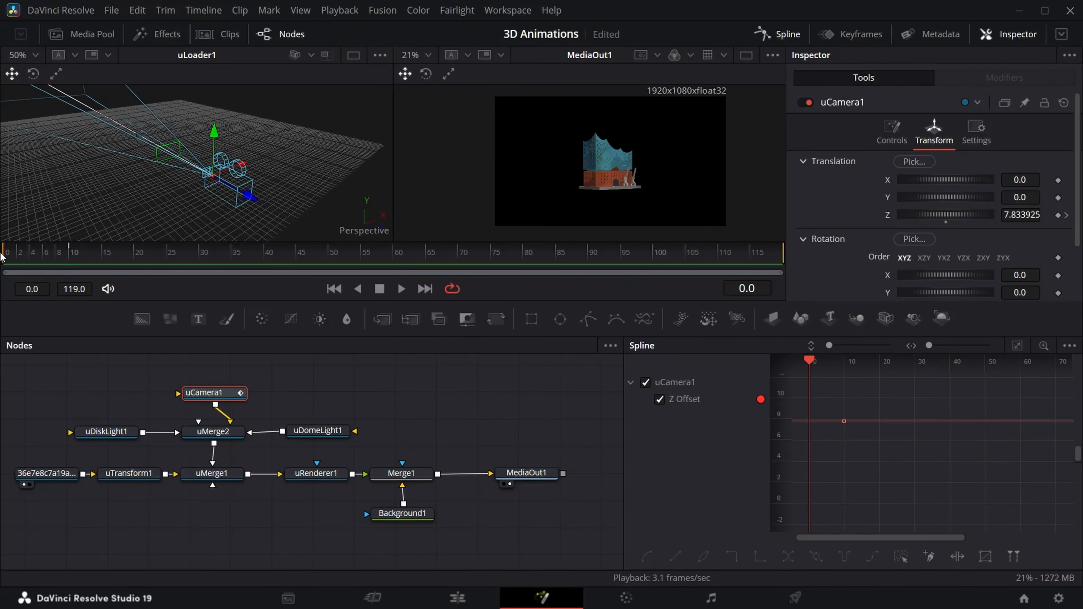
pyautogui.click(1059, 215)
# Step: Try Z translations of 15 and then 20 for uCamera1 at frame 0
pyautogui.click(1037, 216)
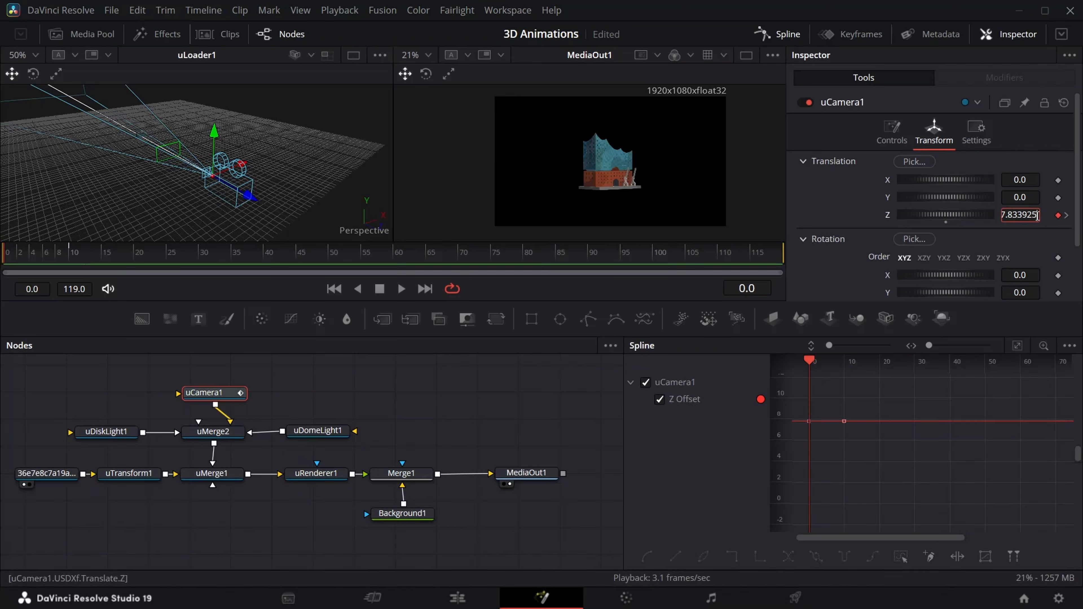
pyautogui.press('BackSpace')
pyautogui.press('BackSpace')
pyautogui.press('BackSpace')
pyautogui.press('BackSpace')
pyautogui.press('BackSpace')
pyautogui.write('15')
pyautogui.press('Tab')
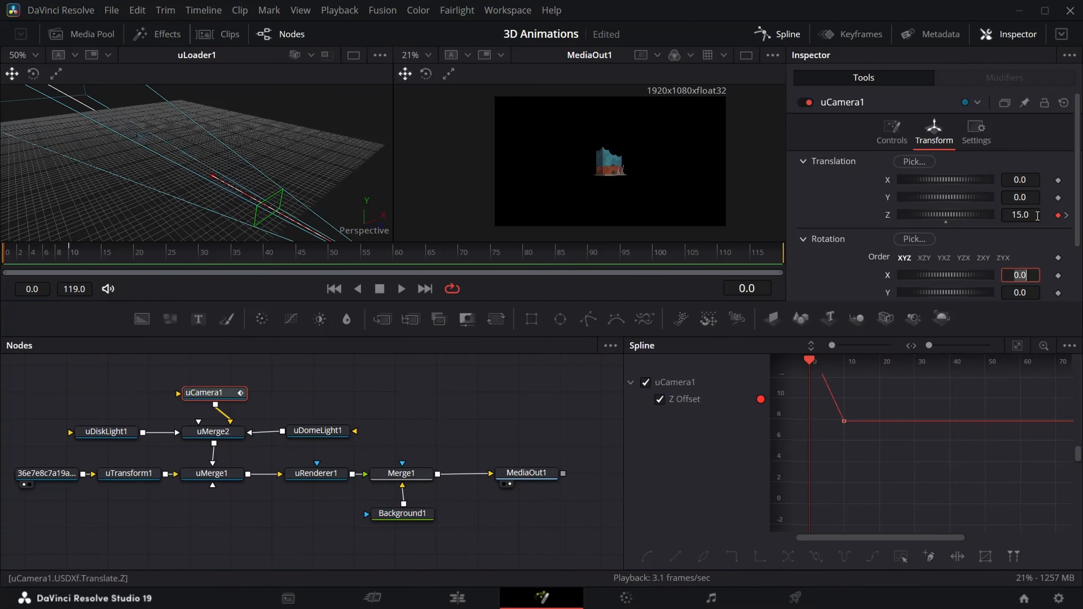
pyautogui.click(1038, 215)
pyautogui.write('20')
pyautogui.press('Tab')
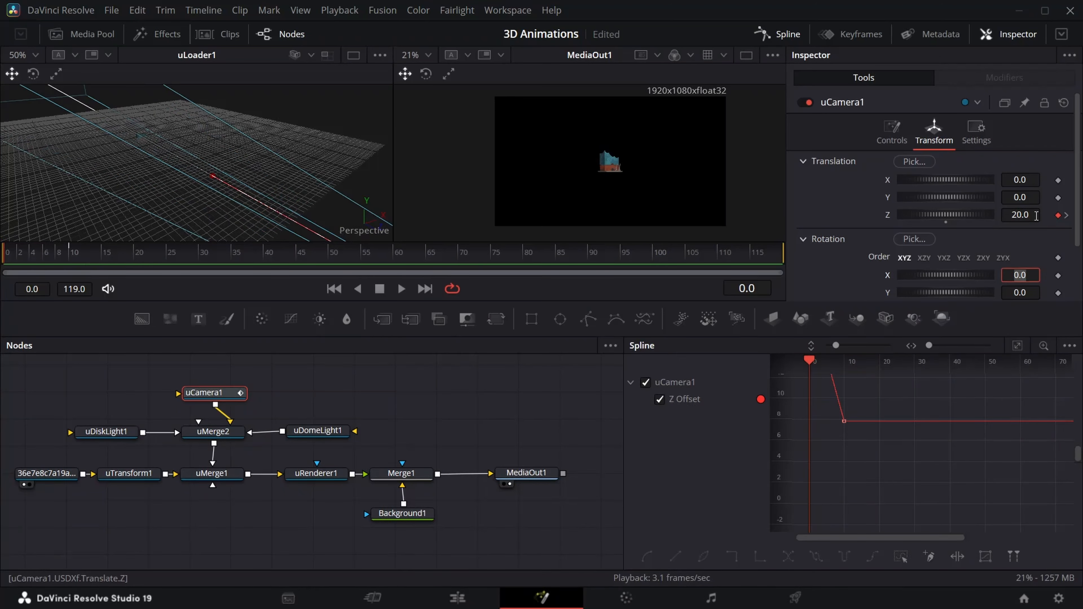
# Step: Set uCamera1's Z translation to 25 at frame 0
pyautogui.click(1020, 212)
pyautogui.press('BackSpace')
pyautogui.press('BackSpace')
pyautogui.press('BackSpace')
pyautogui.press('BackSpace')
pyautogui.write('25')
pyautogui.press('Tab')
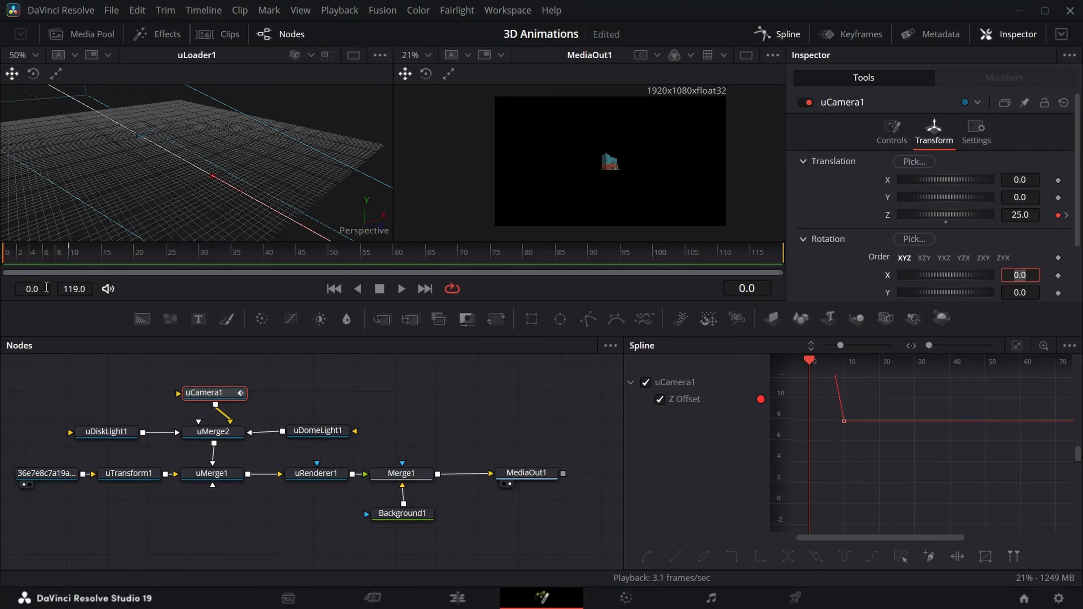
# Step: Keyframe uCamera1's Z translation at frame 119 and reduce its value to 7.613925
pyautogui.click(1067, 215)
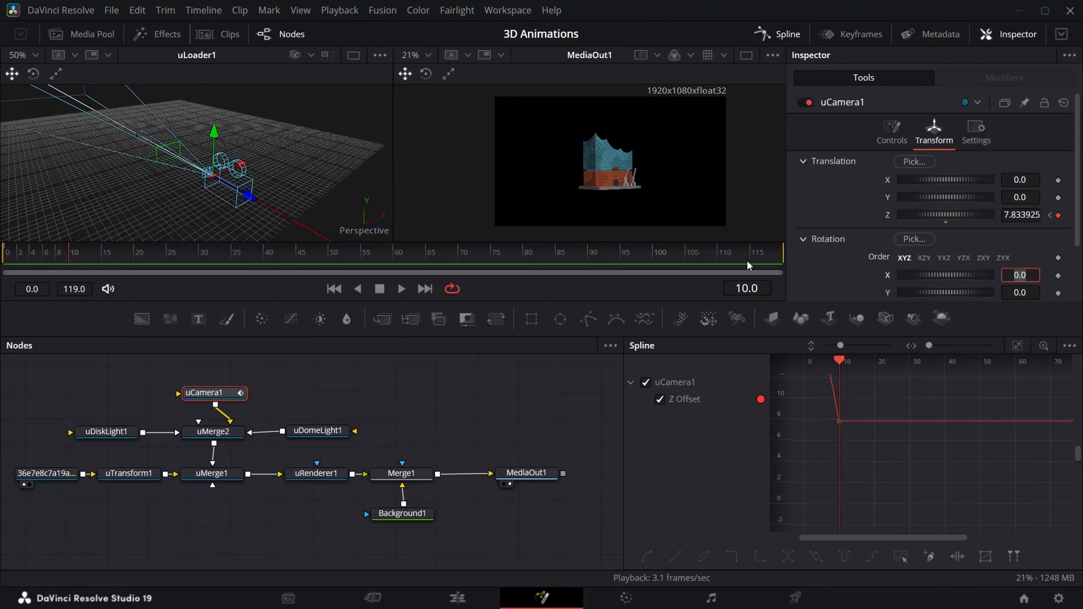
pyautogui.press('End')
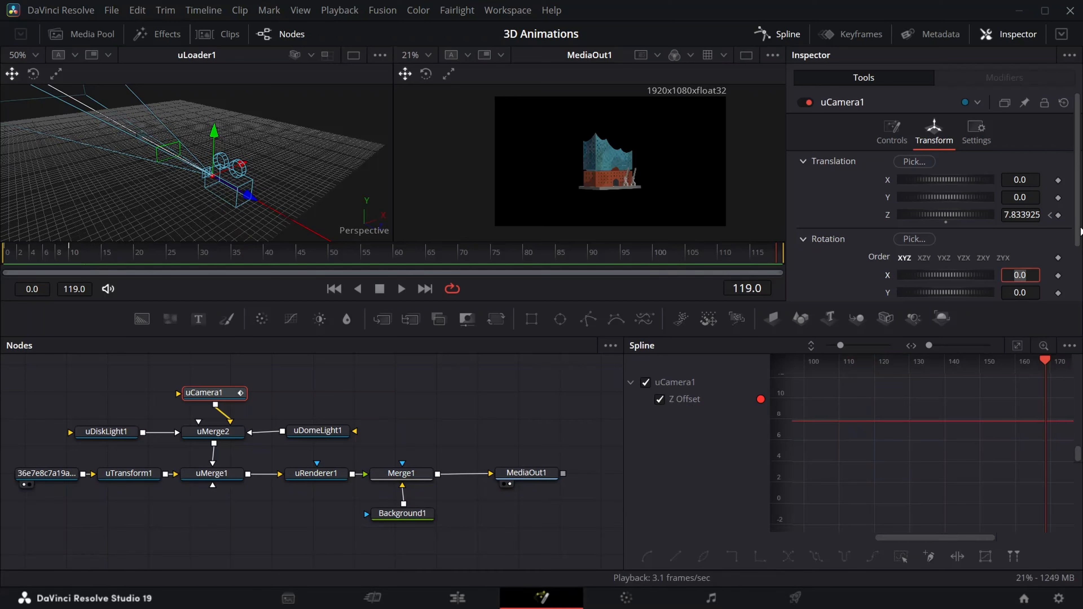
pyautogui.click(1058, 215)
pyautogui.moveTo(1026, 217); pyautogui.dragTo(1023, 218)
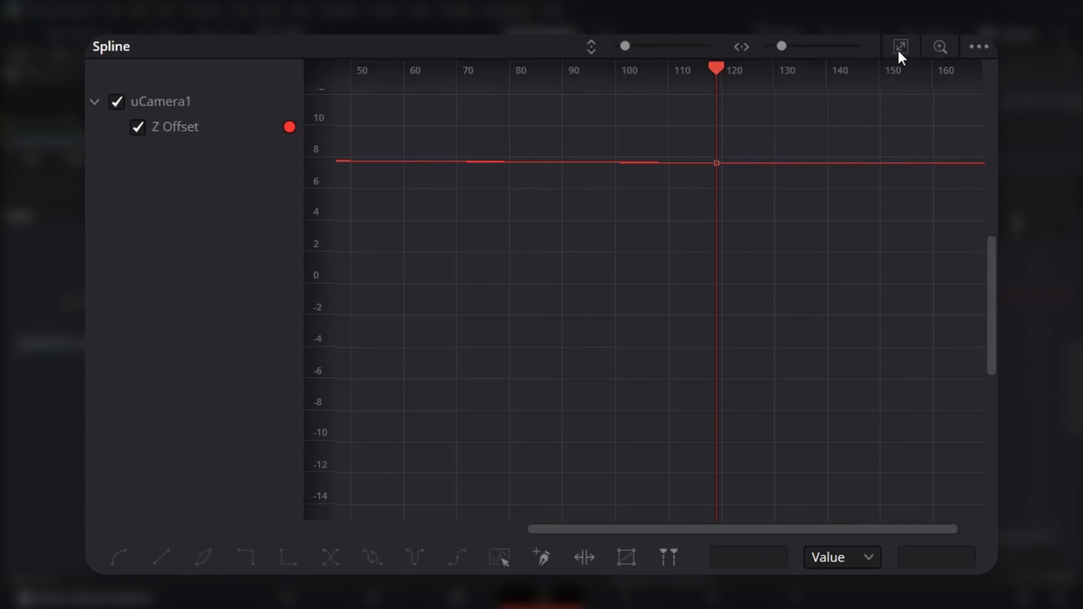
# Step: Smooth all keyframes of uCamera1's Z Offset spline and adjust their curve handles to ease the camera move
pyautogui.click(901, 47)
pyautogui.moveTo(371, 112); pyautogui.dragTo(963, 509)
pyautogui.hotkey('shift', 's')
pyautogui.moveTo(621, 460); pyautogui.dragTo(684, 407)
pyautogui.moveTo(462, 100); pyautogui.dragTo(455, 188)
pyautogui.moveTo(603, 287); pyautogui.dragTo(556, 183)
pyautogui.moveTo(606, 457); pyautogui.dragTo(641, 426)
pyautogui.moveTo(427, 341)
pyautogui.mouseDown()
pyautogui.moveTo(406, 337)
pyautogui.moveTo(416, 338)
pyautogui.mouseUp()
pyautogui.moveTo(676, 81); pyautogui.dragTo(688, 186)
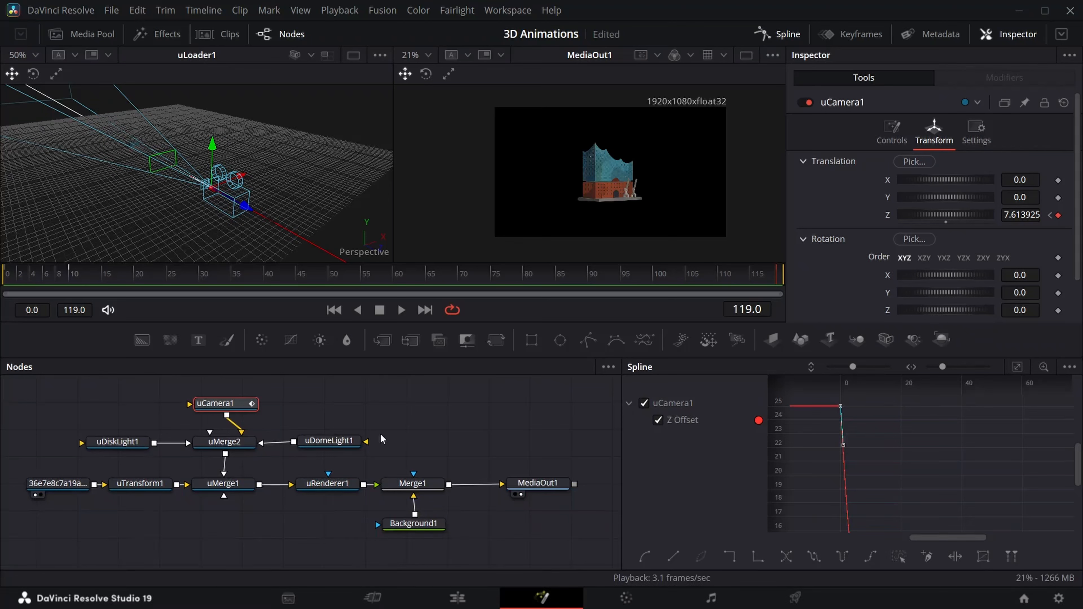
# Step: Keyframe uTransform1's X, Y and Z rotation at frame 10
pyautogui.click(143, 488)
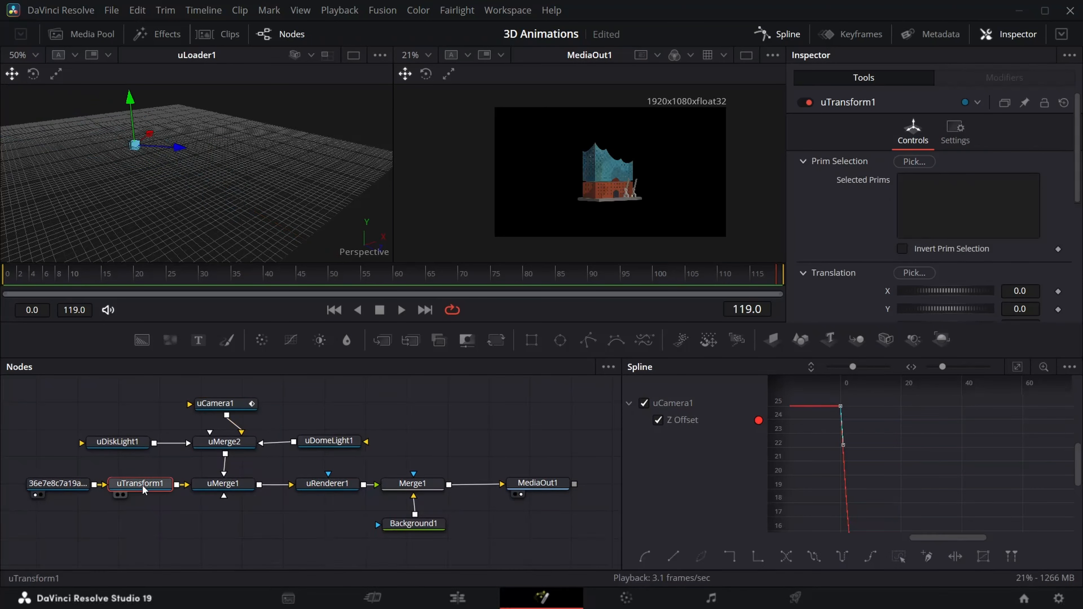
pyautogui.click(71, 277)
pyautogui.scroll(-5, 812, 235)
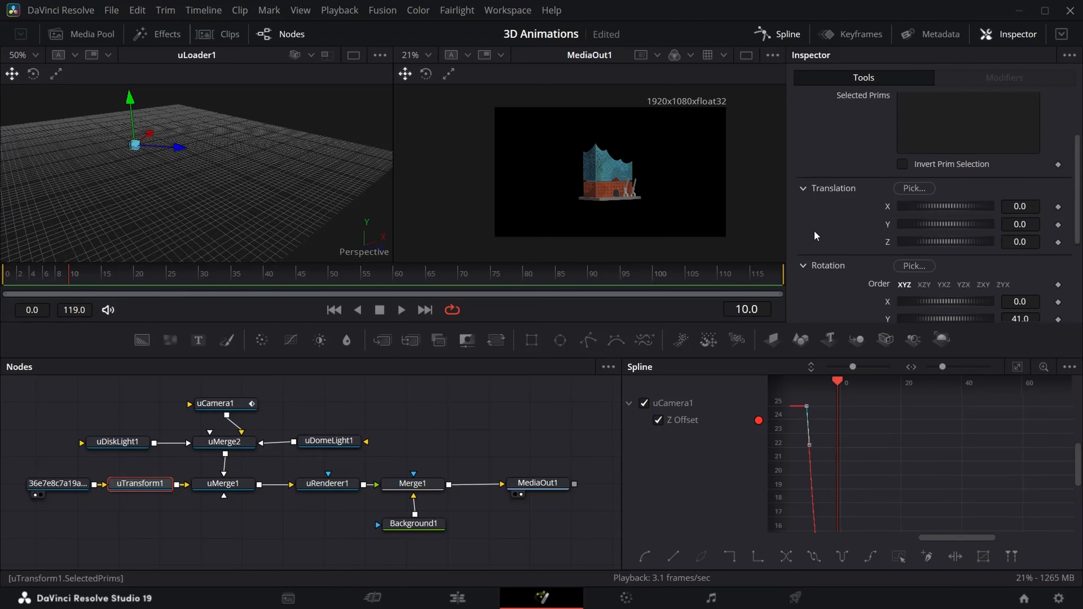
pyautogui.click(1058, 217)
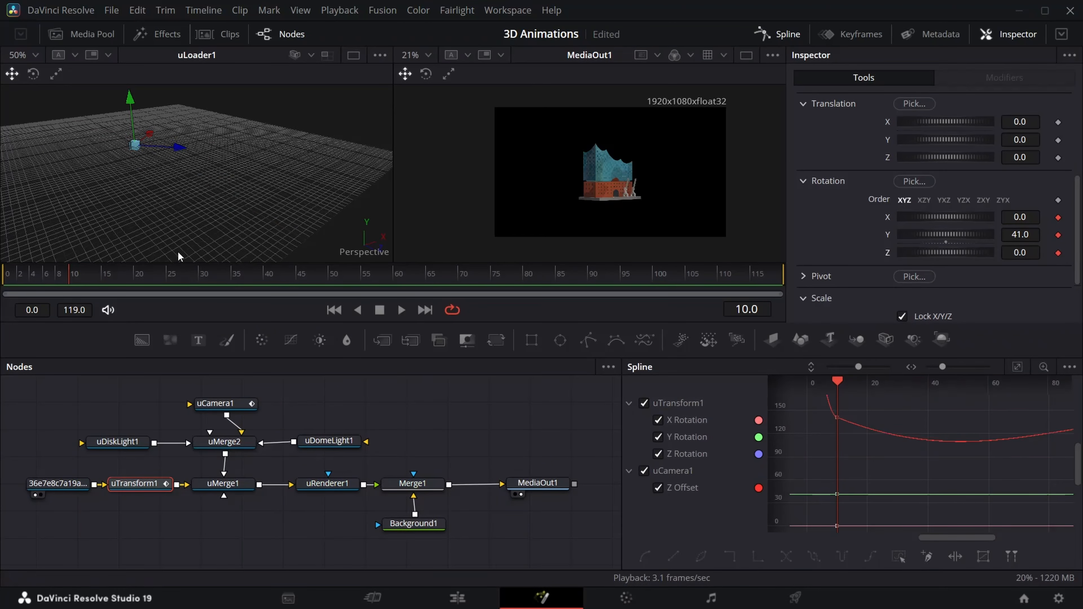
# Step: Keyframe uTransform1's rotation at frame 0 with X -2.2, Y 39.1 and Z -0.9
pyautogui.moveTo(26, 277); pyautogui.dragTo(4, 278)
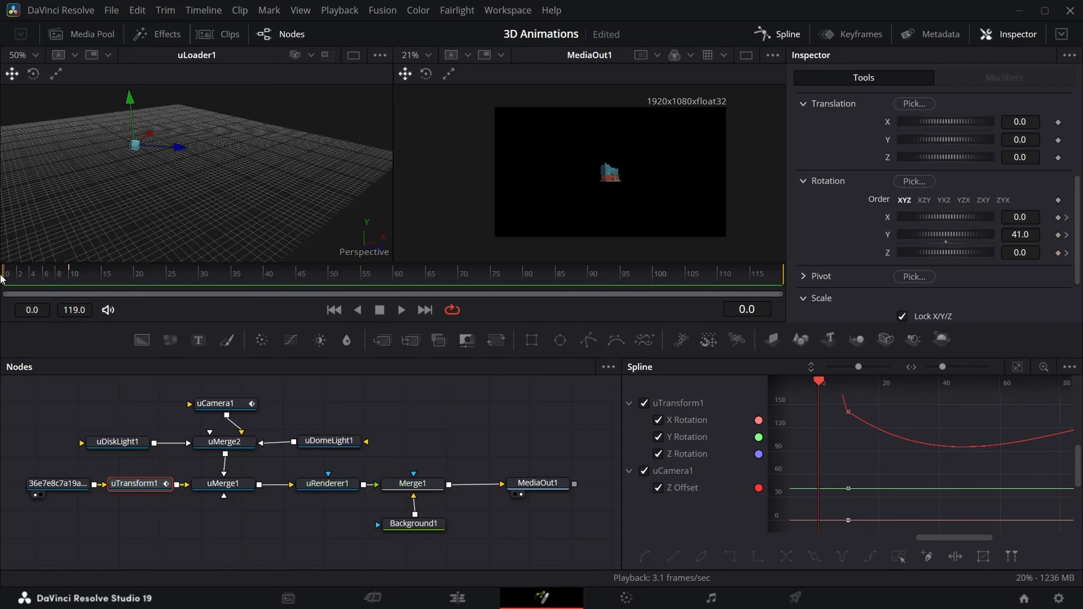
pyautogui.click(1058, 217)
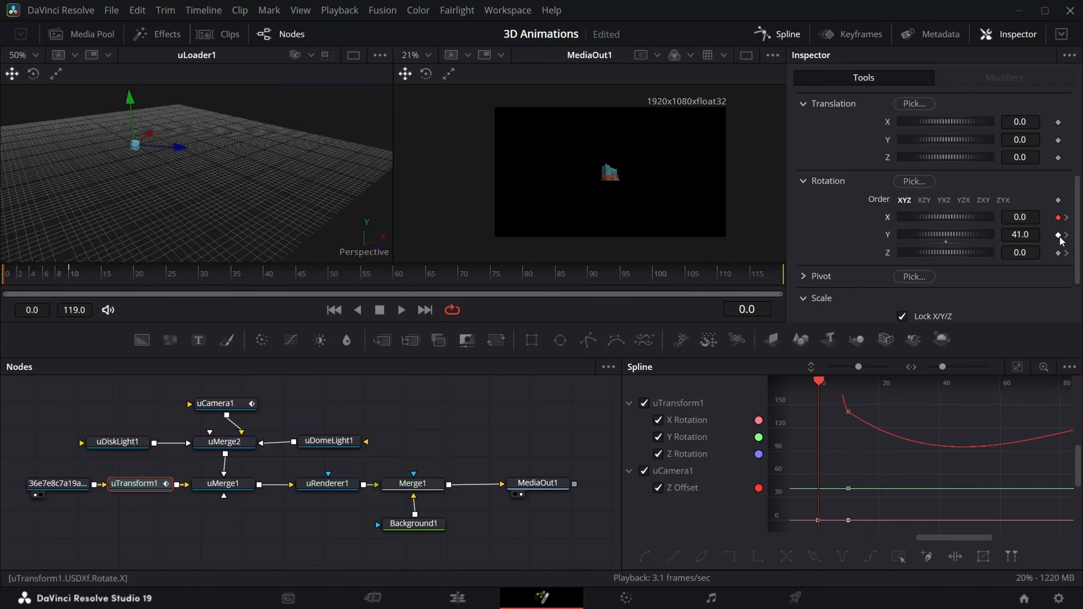
pyautogui.moveTo(1035, 234); pyautogui.dragTo(1023, 253)
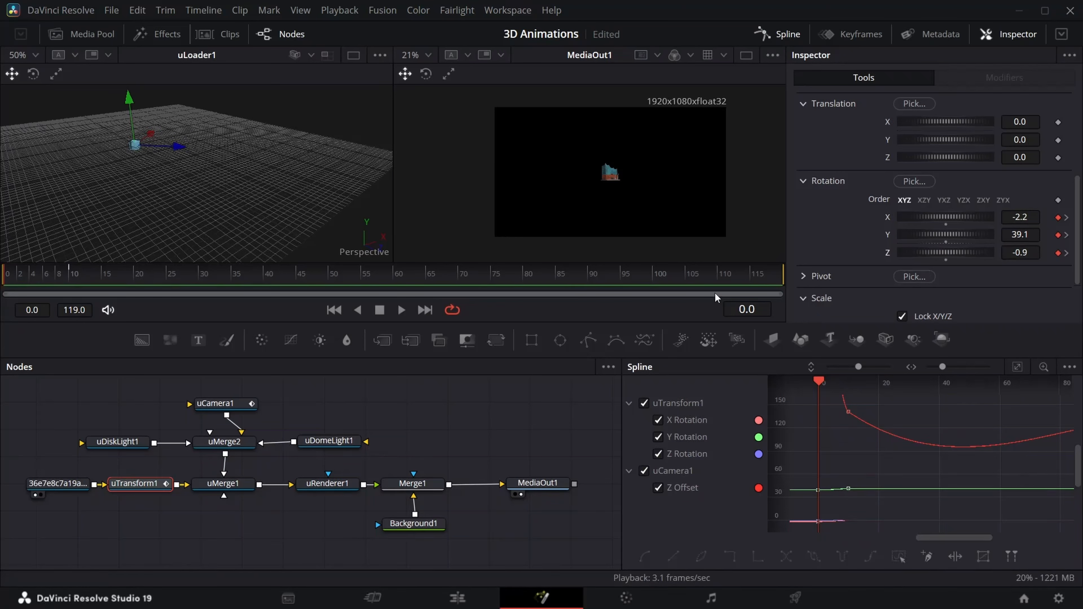
# Step: Keyframe uTransform1's rotation at frame 119 with X 5.3, Y 30.2 and Z 3.1
pyautogui.moveTo(730, 275); pyautogui.dragTo(886, 264)
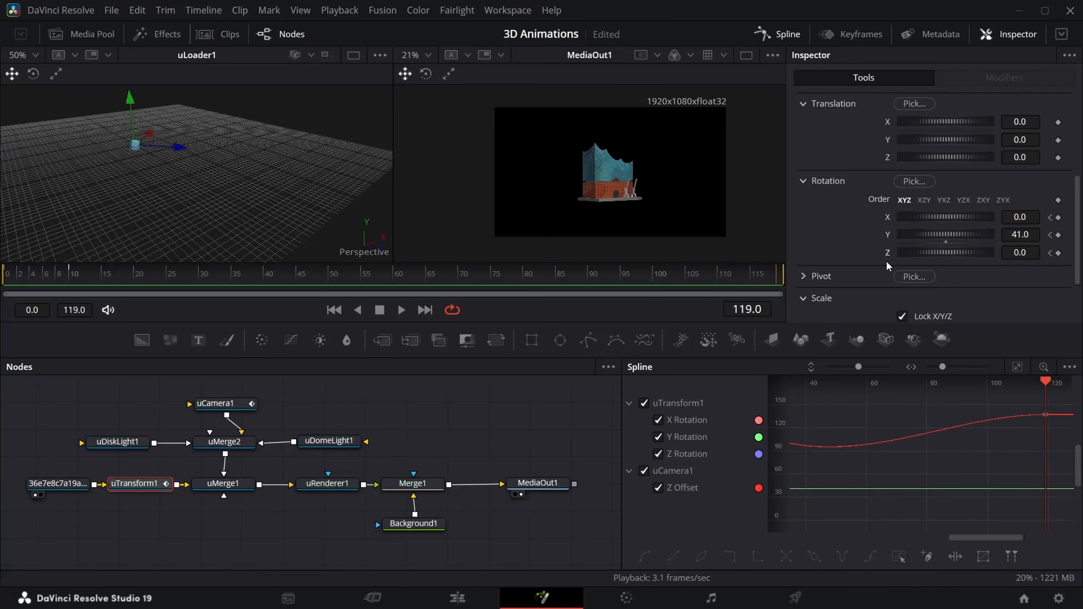
pyautogui.click(1059, 218)
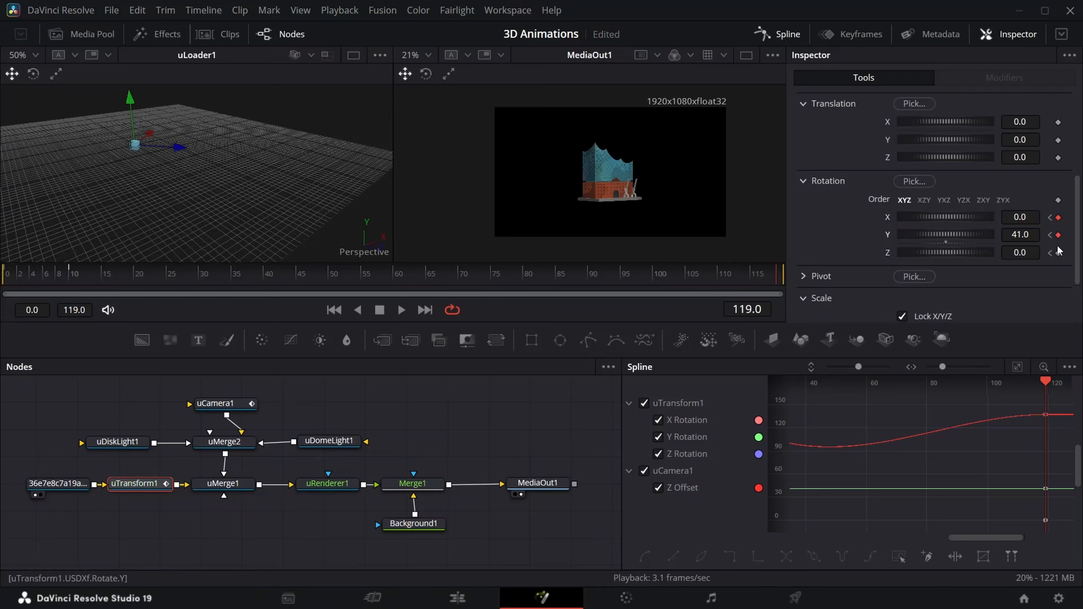
pyautogui.moveTo(1024, 236); pyautogui.dragTo(987, 236)
pyautogui.moveTo(1025, 219); pyautogui.dragTo(1039, 251)
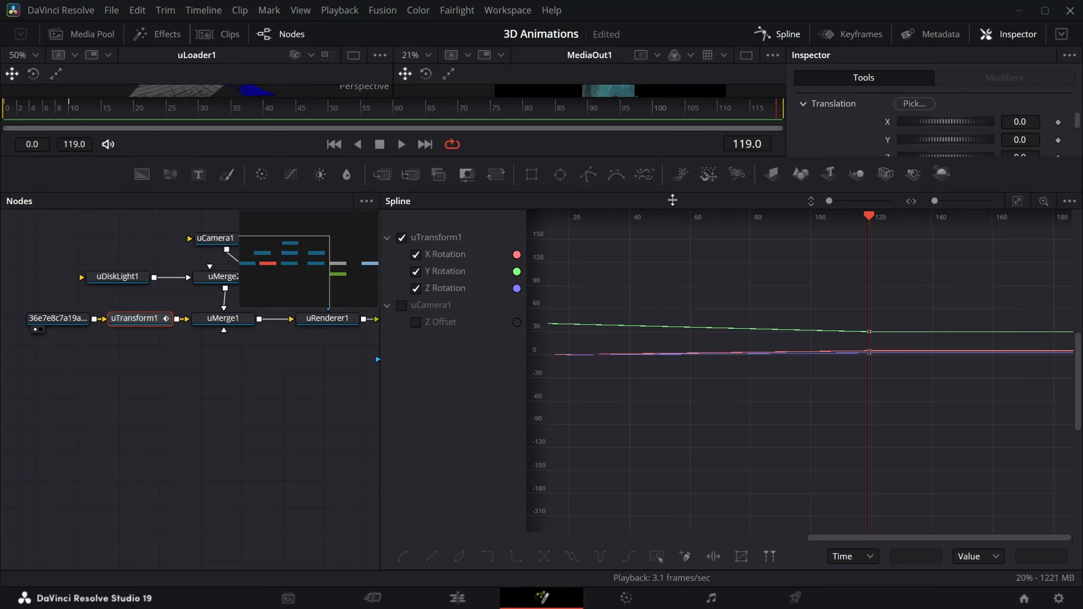
# Step: Smooth all keyframes of uTransform1's X, Y and Z rotation splines and adjust the Y curve's incoming handle at frame 10
pyautogui.click(1019, 201)
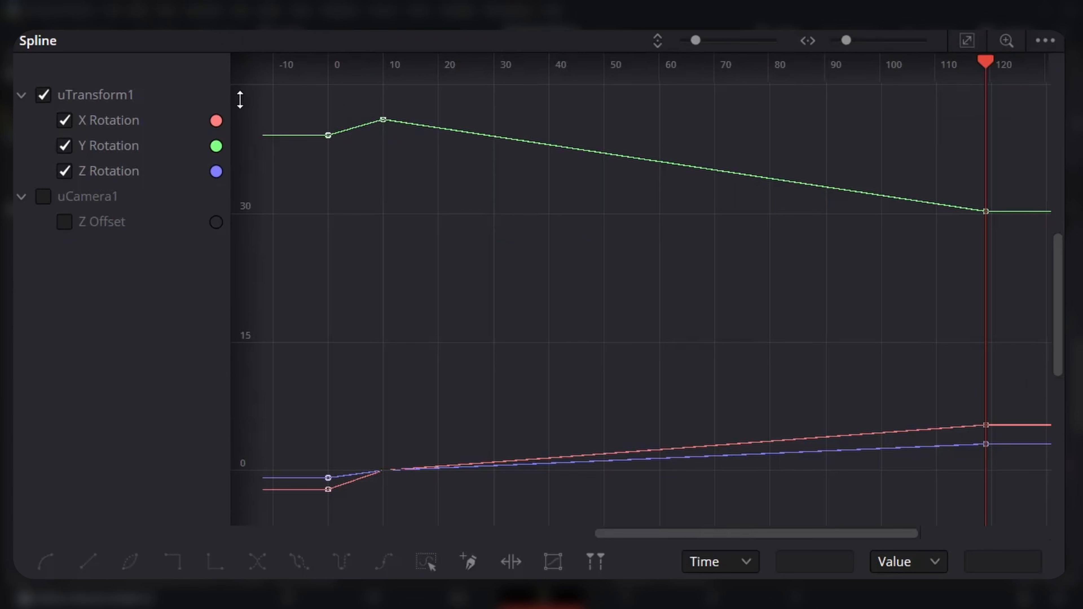
pyautogui.moveTo(268, 99); pyautogui.dragTo(1041, 515)
pyautogui.press('s')
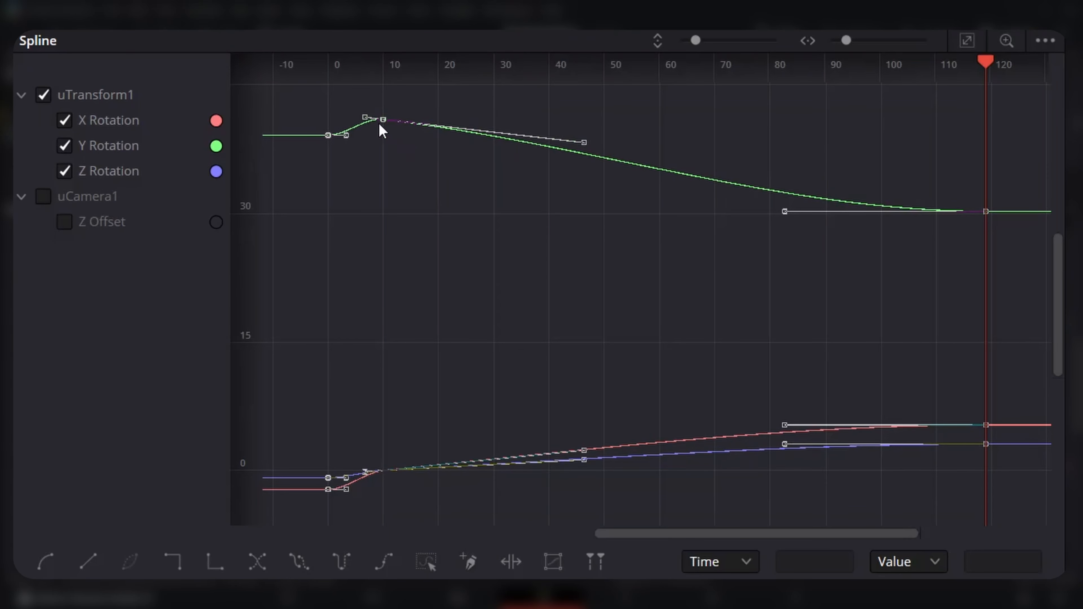
pyautogui.moveTo(363, 119); pyautogui.dragTo(355, 121)
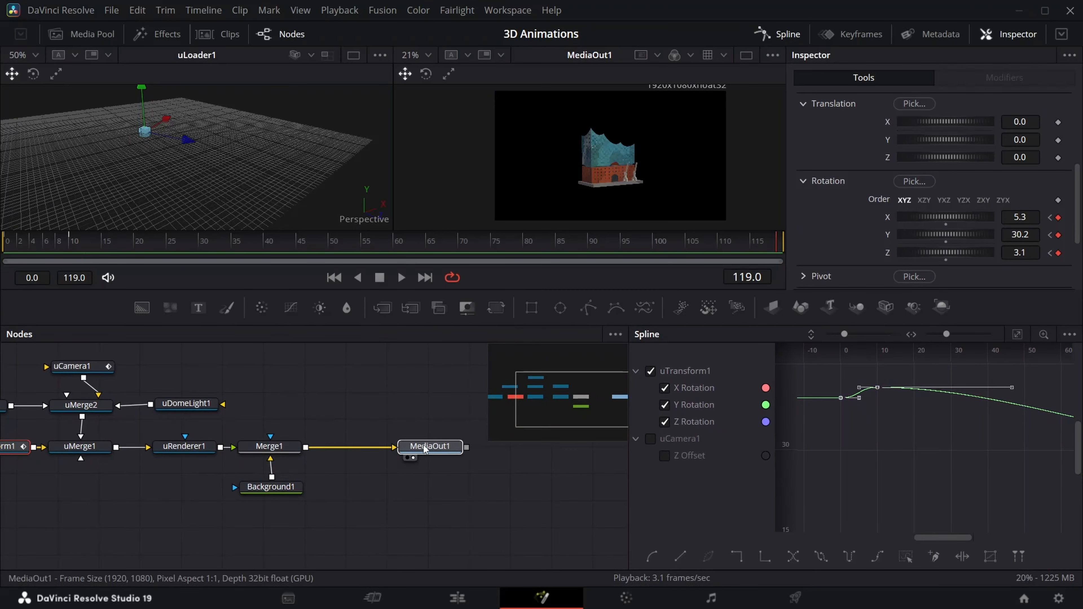
# Step: Move MediaOut1 farther from Merge1 to make room and search for a Glow tool to insert after Merge1
pyautogui.moveTo(424, 448); pyautogui.dragTo(447, 450)
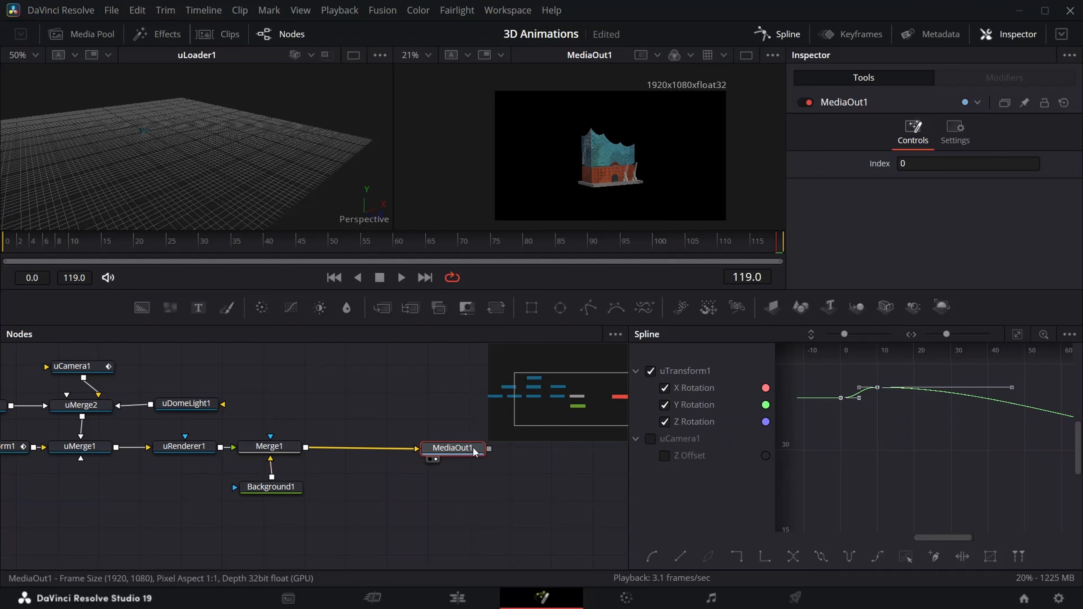
pyautogui.click(287, 452)
pyautogui.hotkey('shift', 'space')
pyautogui.write('glo')
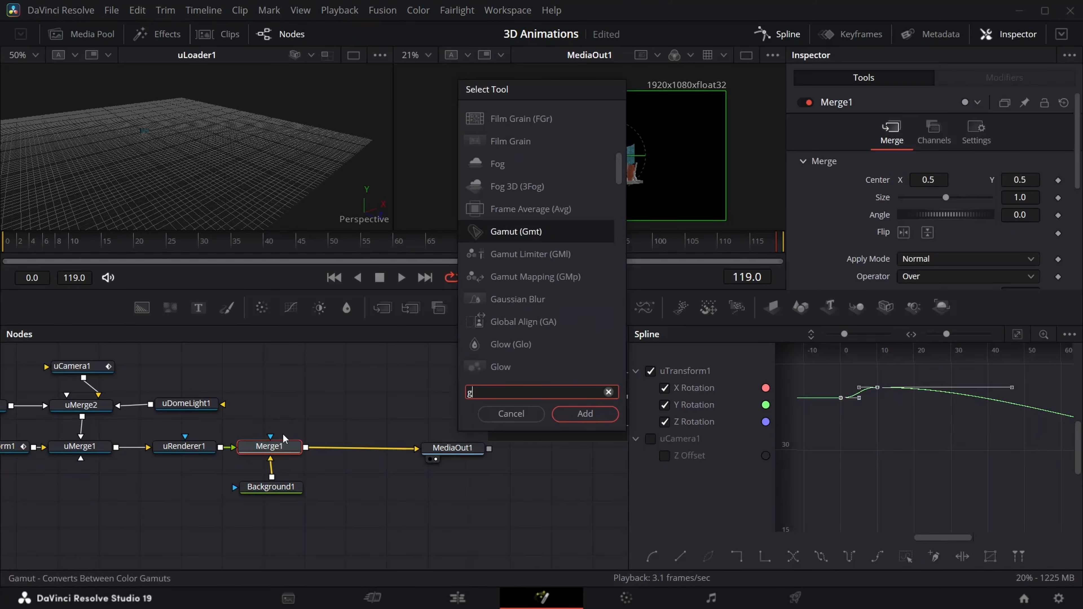